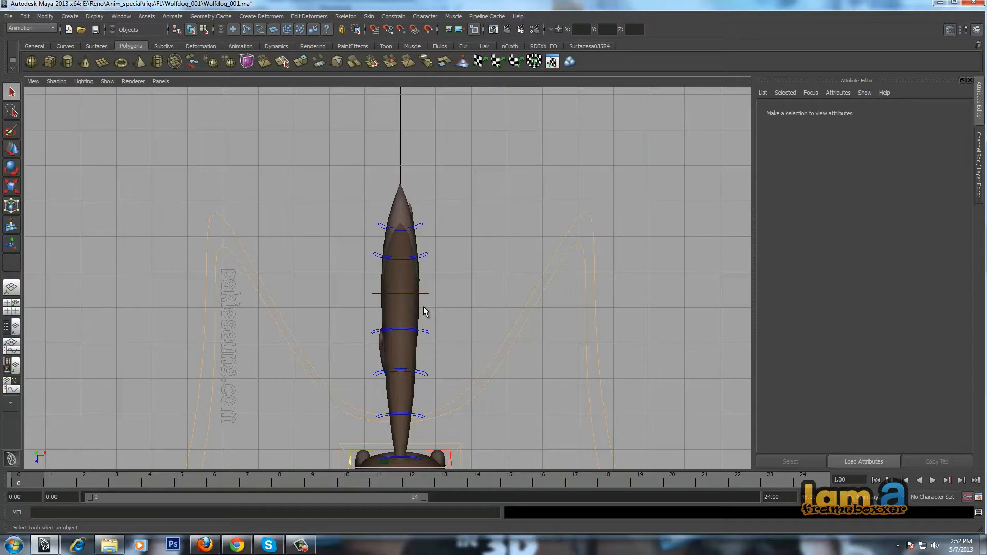
Select all seven tail controls together, from the base of the tail to the tip.
left_click(412, 457)
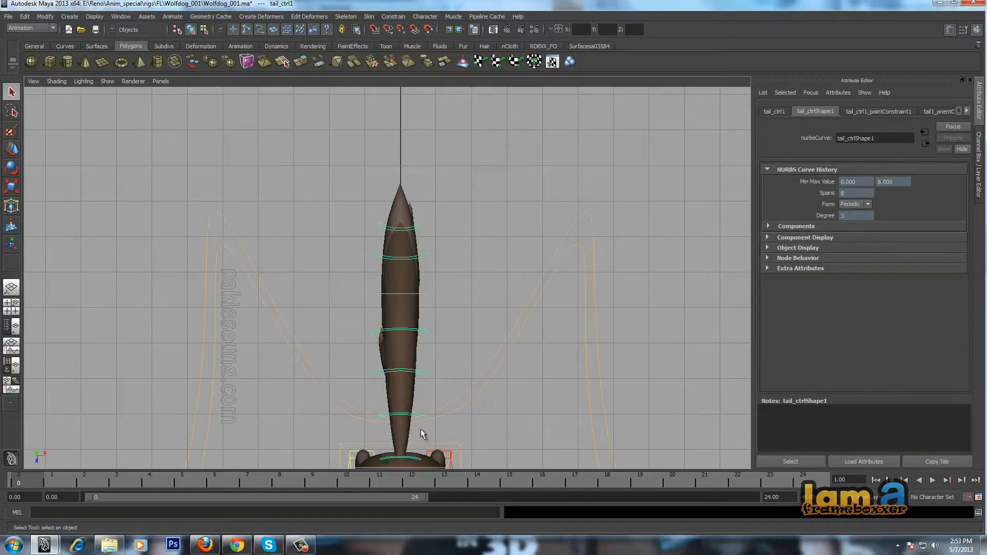
left_click(417, 416, "shift")
left_click(421, 375, "shift")
left_click(424, 331, "shift")
left_click(427, 294, "shift")
left_click(425, 256, "shift")
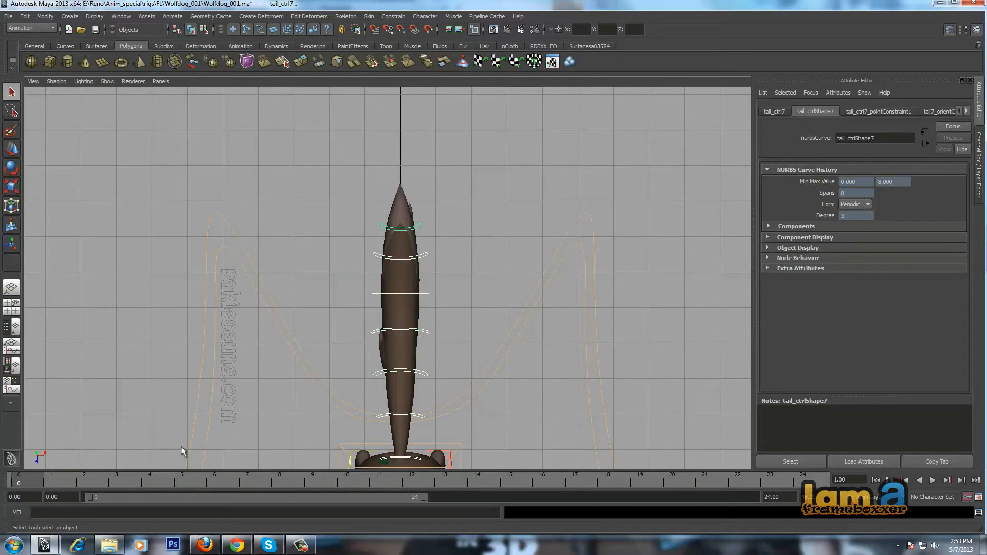
Rotate the selected tail controls about Y to curl the tail sideways, with Rotate Y set to exactly 30.
key("e")
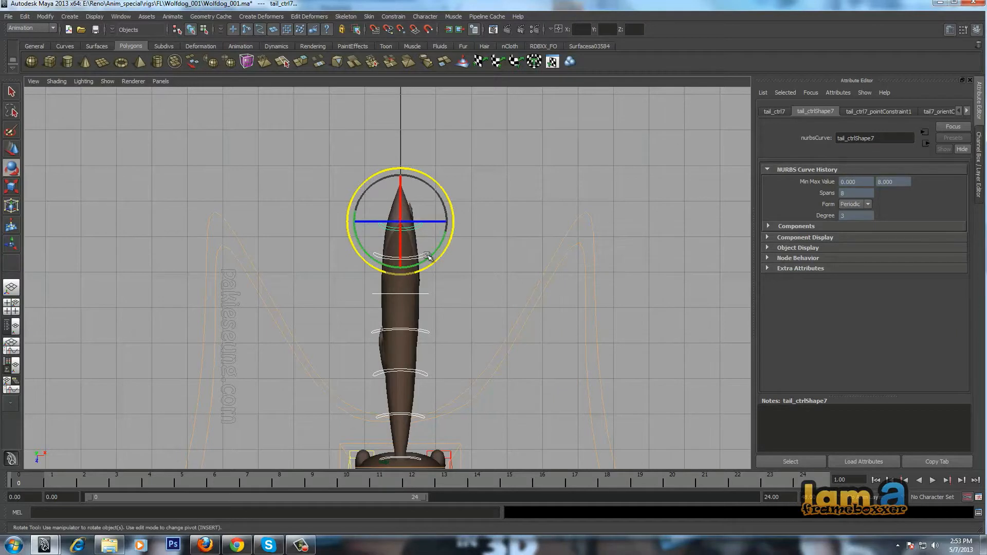
left_click_drag(429, 257, 447, 243)
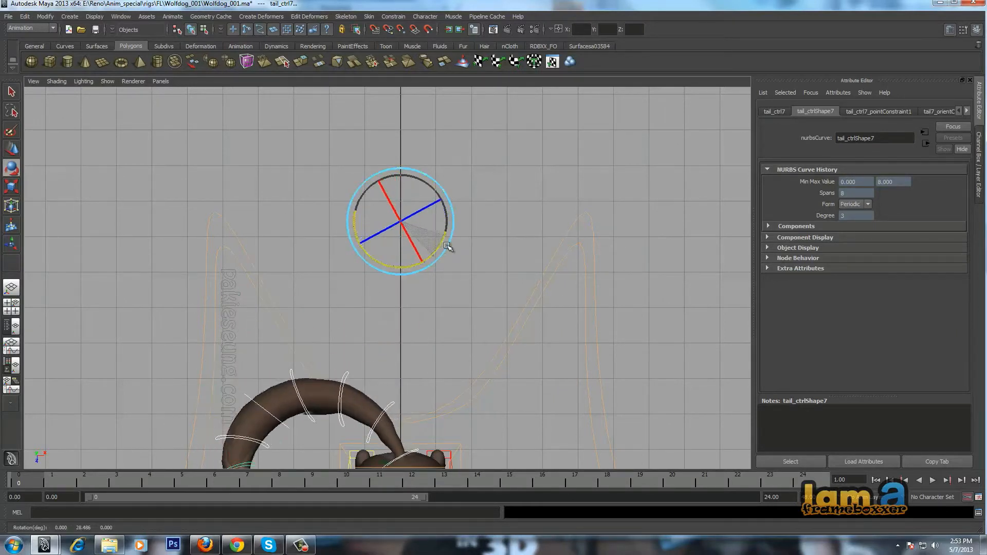
left_click(977, 29)
left_click(977, 29)
double_click(951, 129)
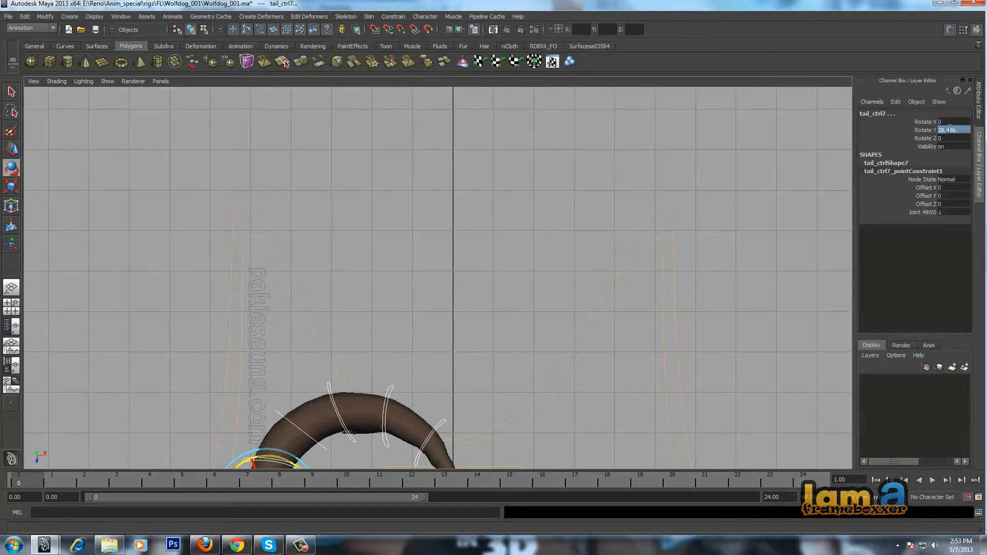
type("30")
key("Return")
middle_click_drag(628, 286, 655, 273, "alt")
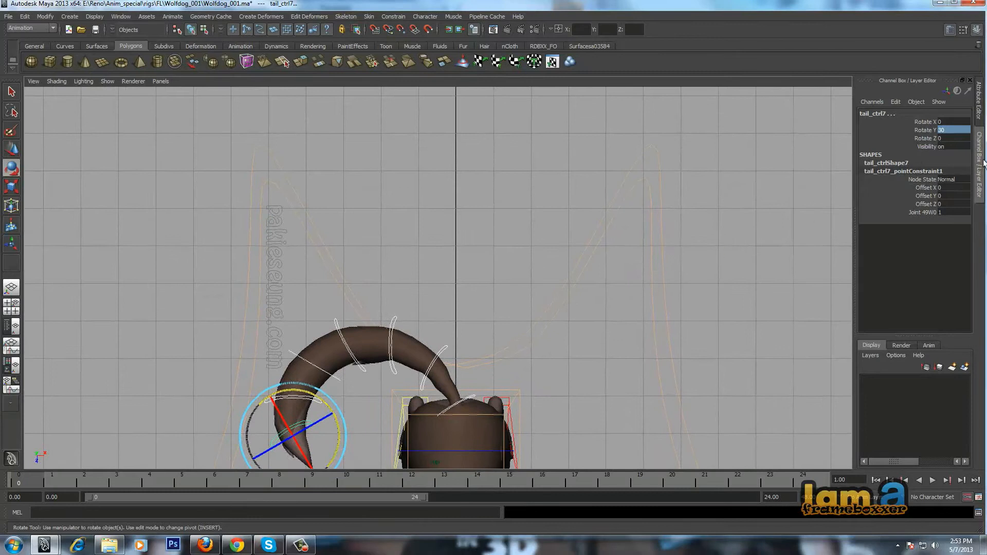
left_click(926, 131)
right_click(925, 131)
left_click(925, 139)
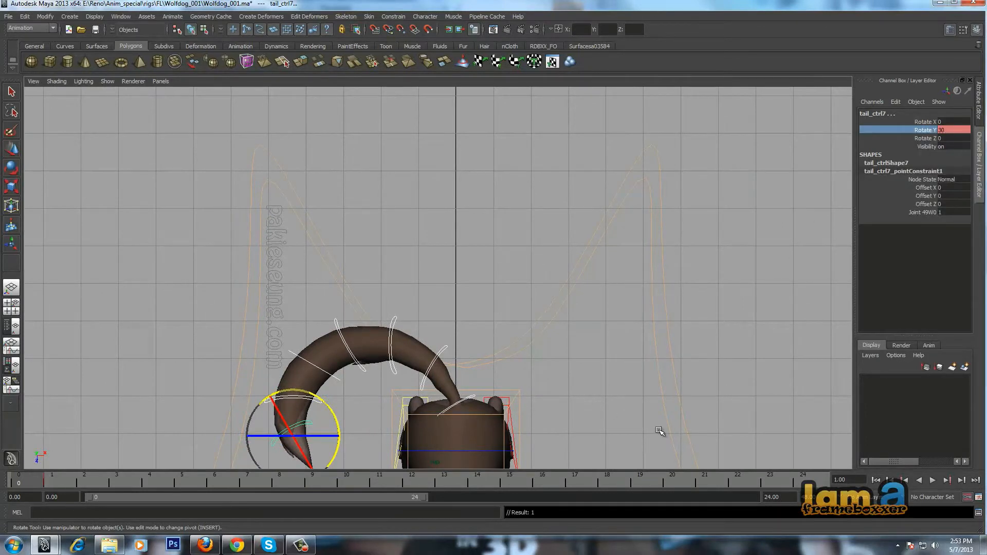
key("ctrl+z")
Key only the Rotate Y channel of all tail controls at frame 0 and at frame 24.
left_click_drag(70, 479, 19, 480)
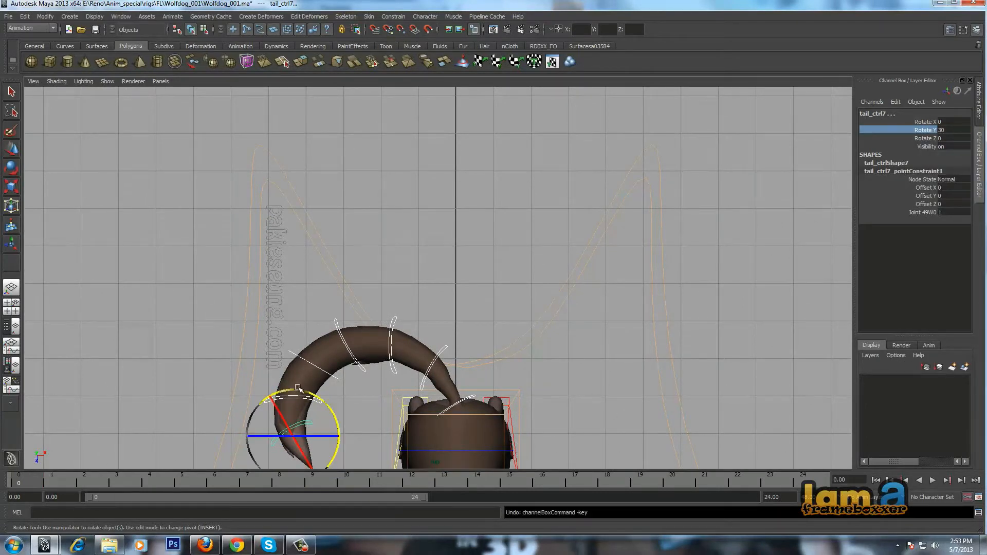
right_click(936, 132)
left_click(936, 140)
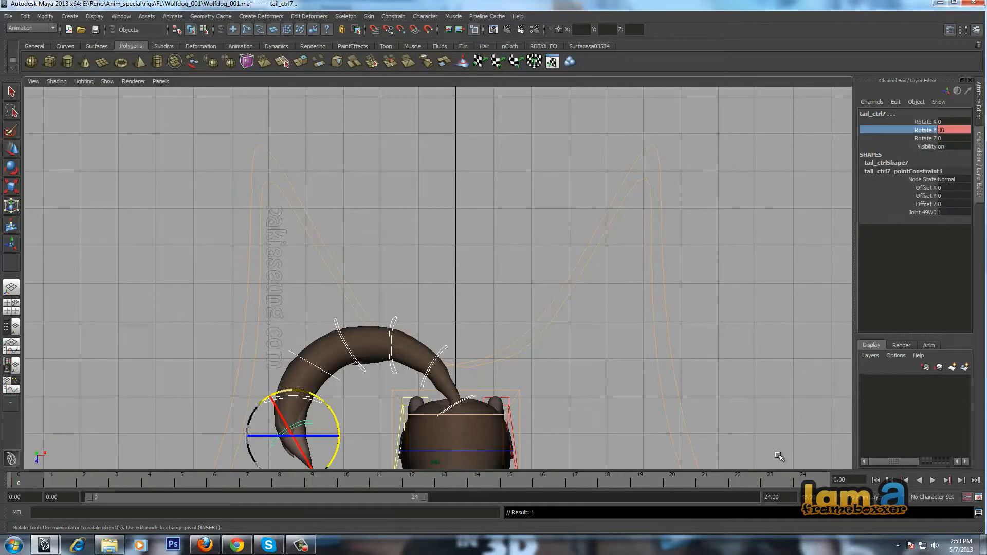
left_click(808, 479)
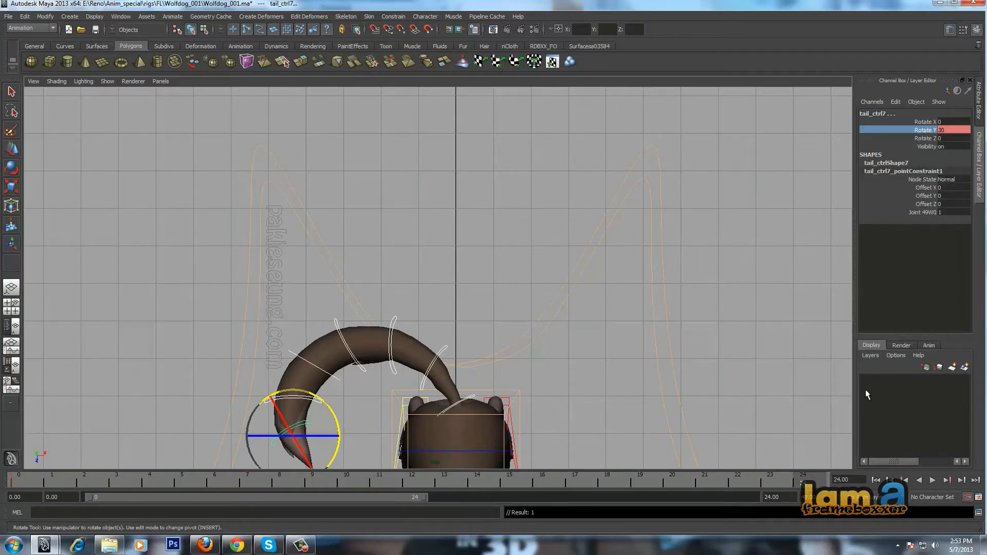
right_click(935, 133)
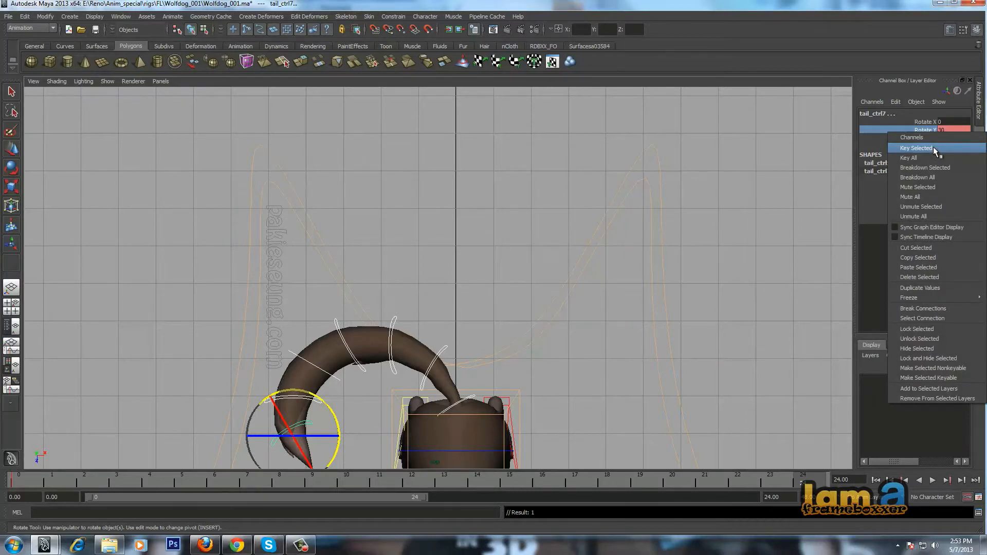
left_click(933, 148)
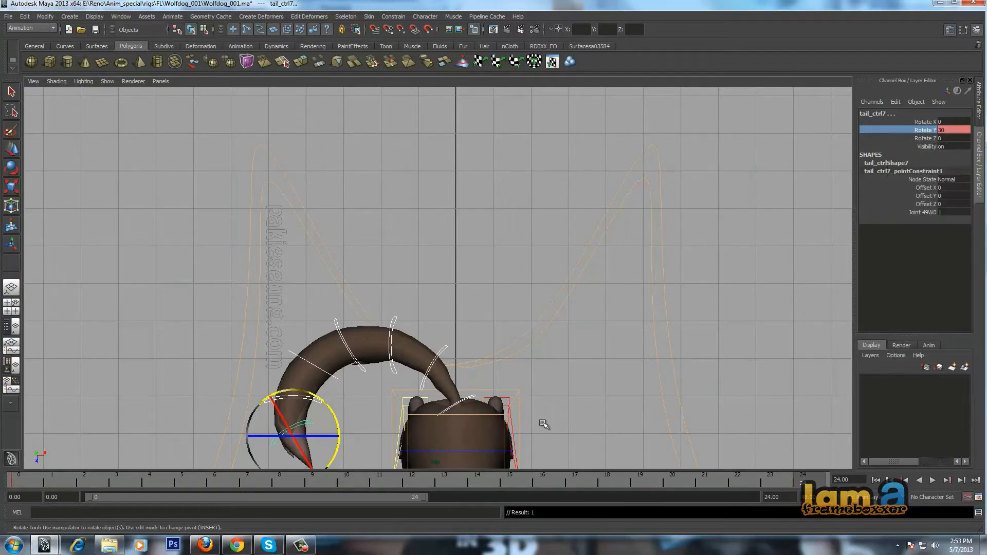
At frame 12, set Rotate Y of all tail controls to -30 to swing the tail to the opposite side.
left_click(424, 483)
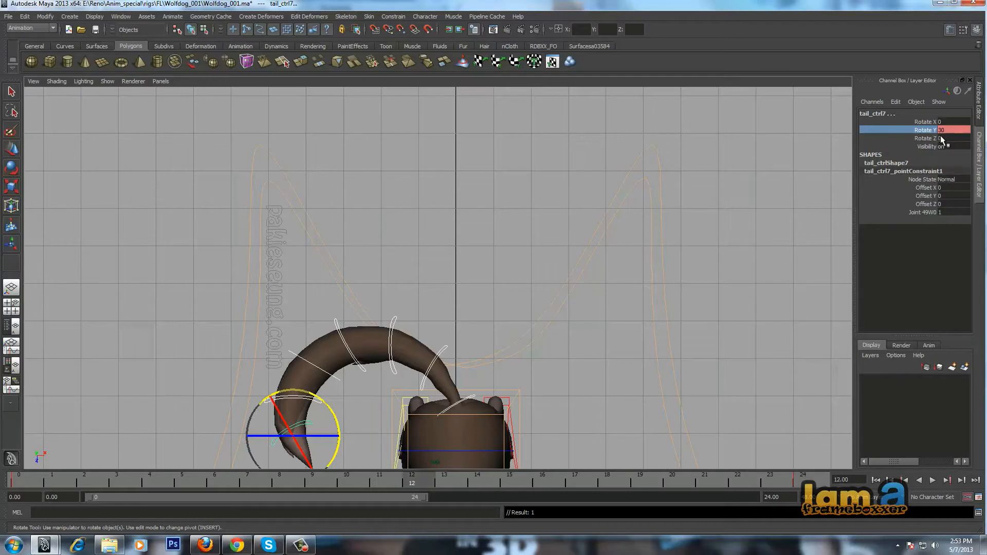
left_click(948, 132)
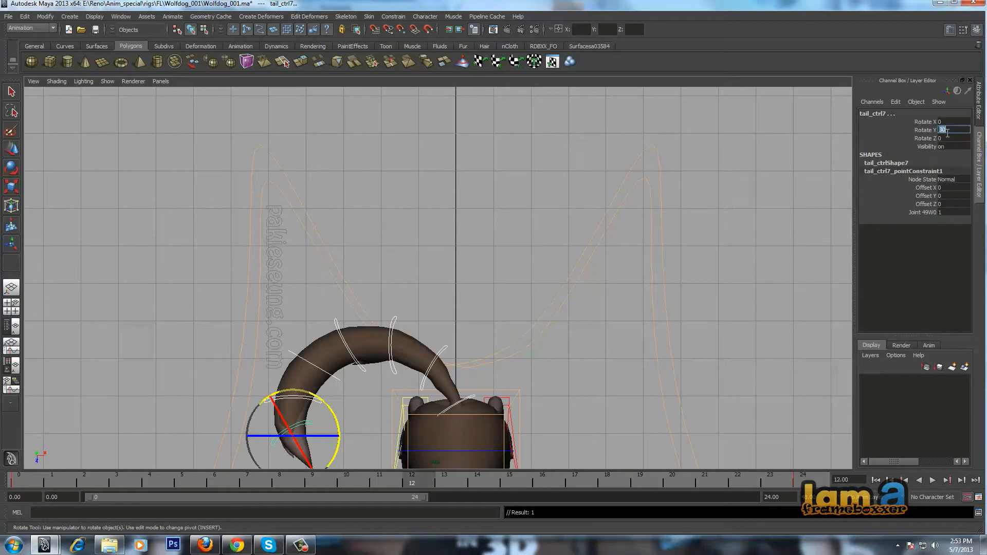
type("-30")
key("Return")
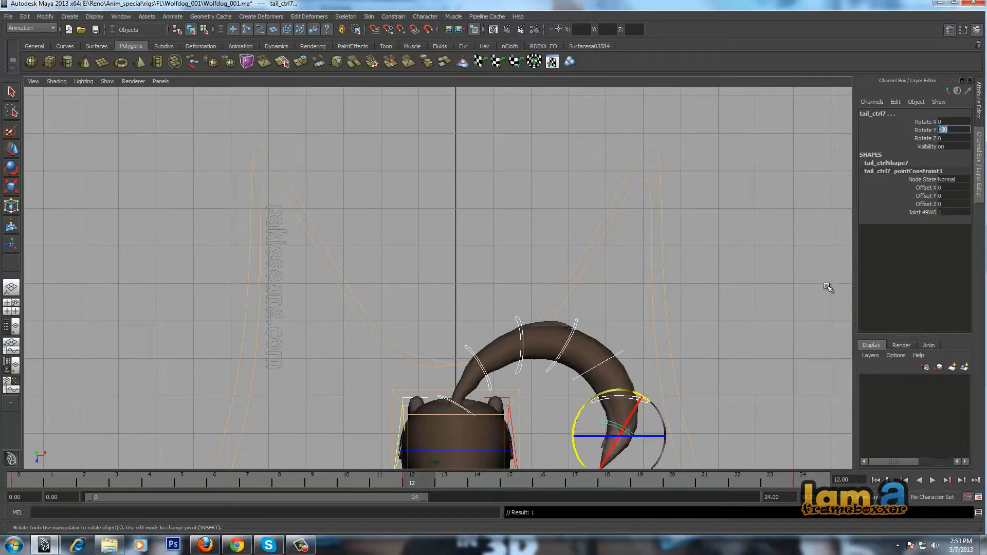
Play the tail swing from the start to review it, and return to frame 0.
left_click(875, 480)
left_click(932, 480)
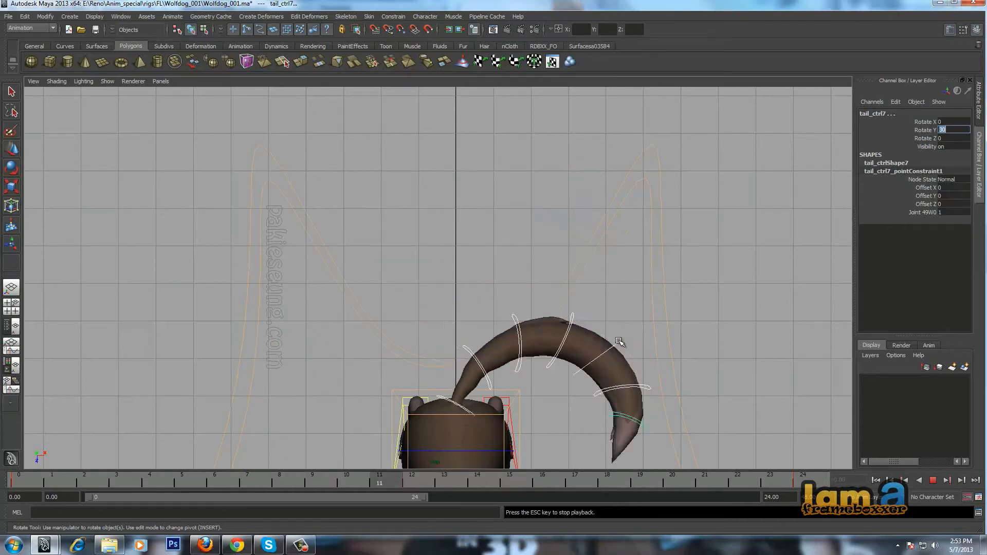
key("Escape")
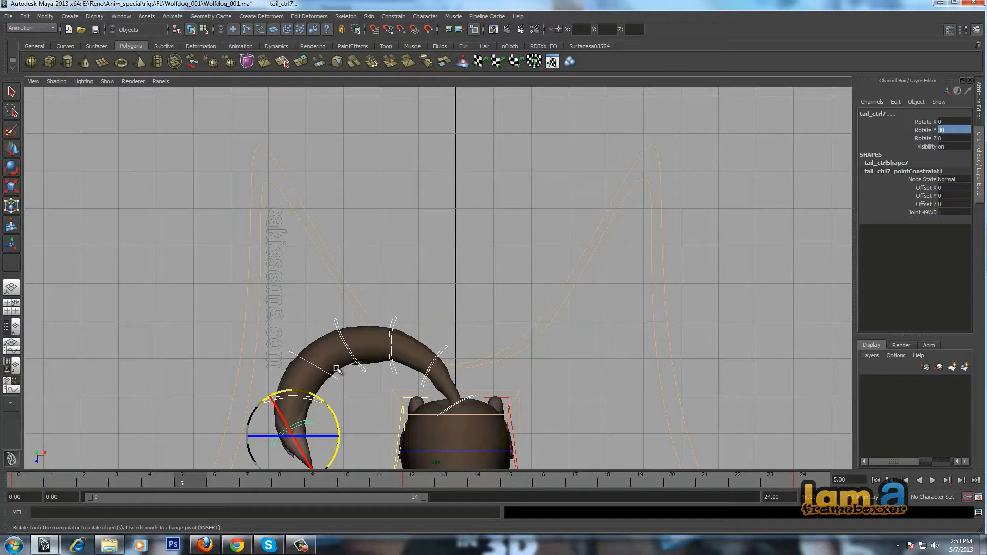
left_click_drag(118, 477, 2, 504)
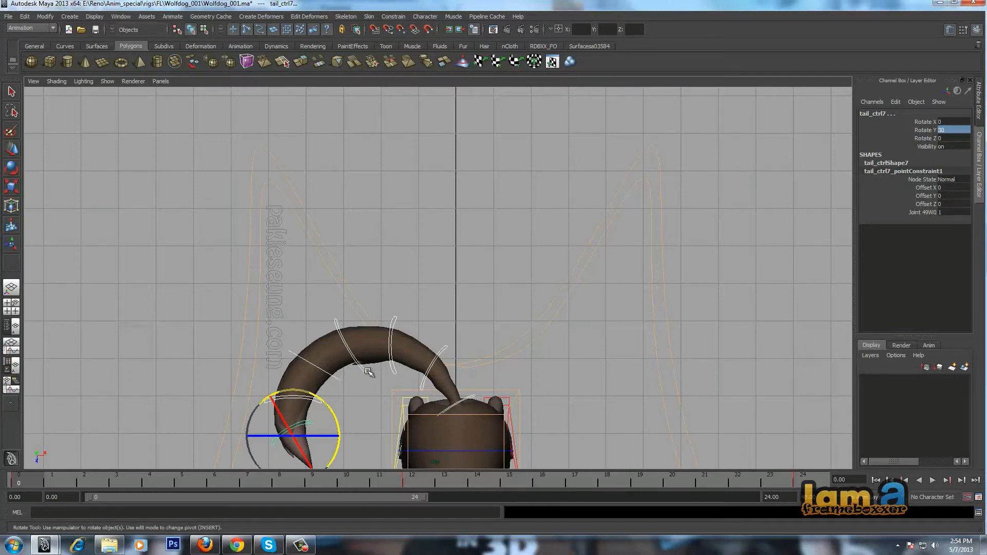
left_click(366, 371)
key("q")
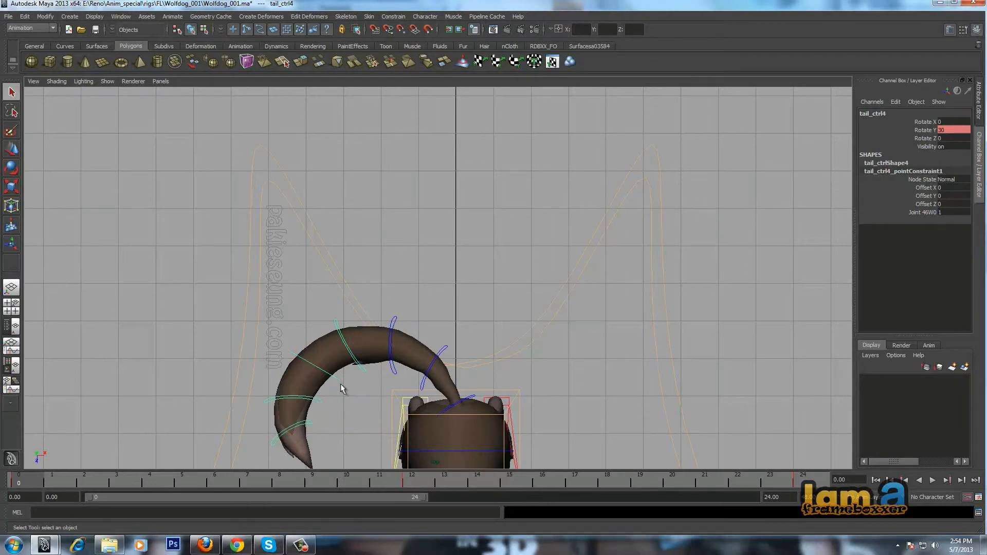
left_click(339, 379, "shift")
left_click(350, 426)
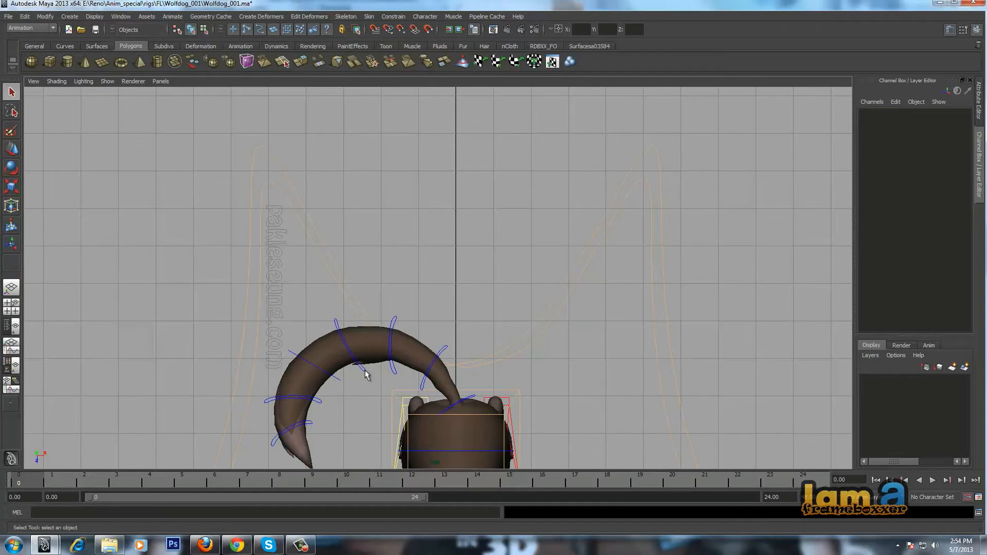
At frame 0, select the four outer tail controls up to the tip and set their Rotate Y to -40.
left_click(363, 370)
left_click(338, 378, "shift")
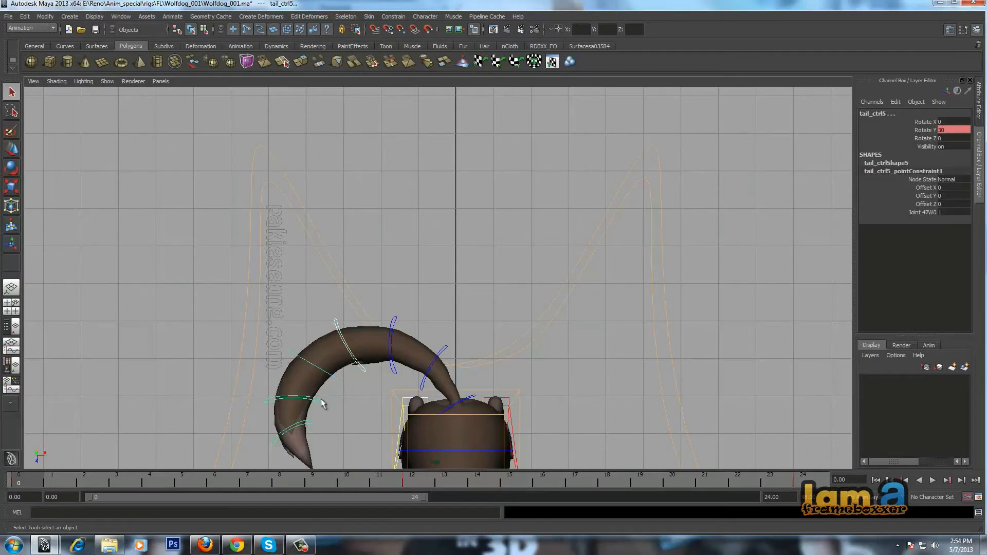
left_click(312, 425, "shift")
key("e")
left_click(477, 248)
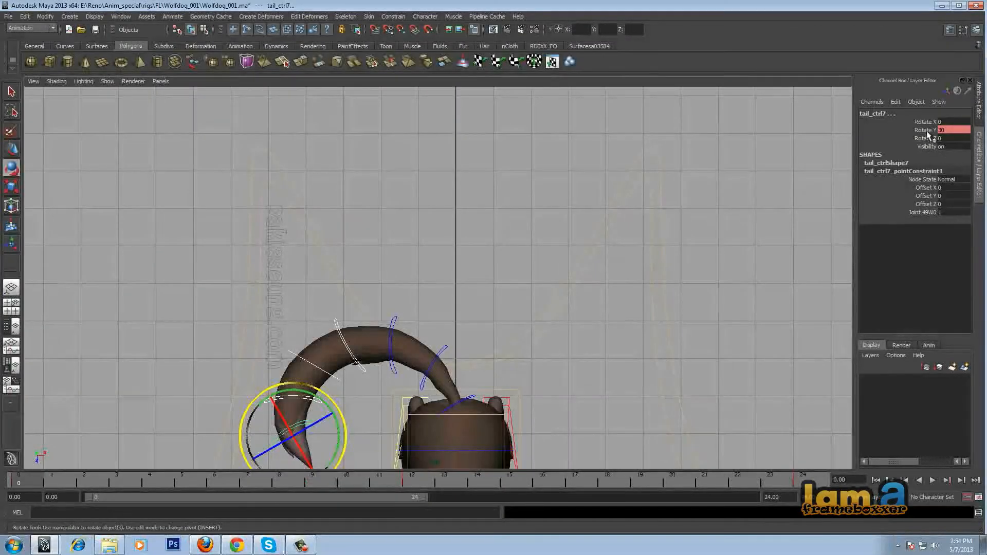
left_click(927, 130)
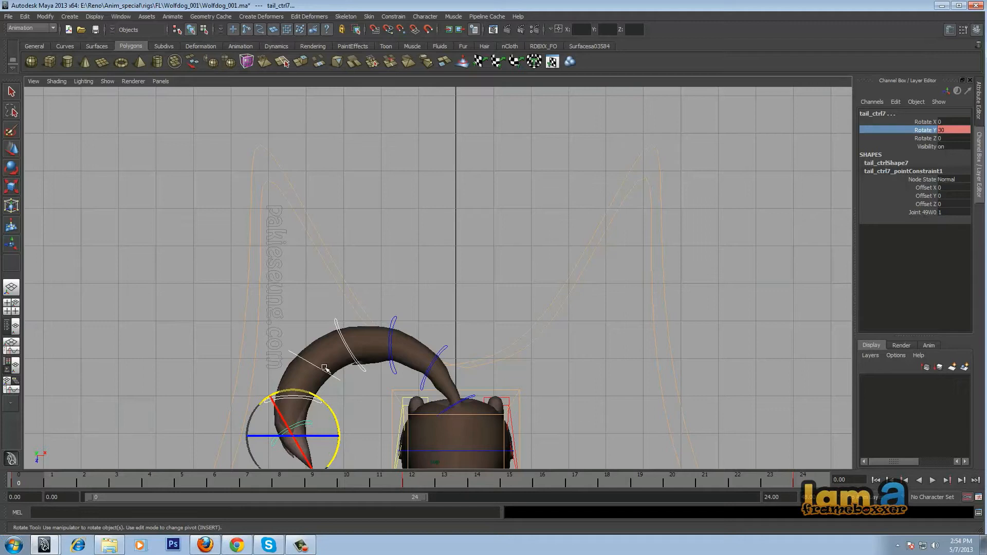
middle_click_drag(641, 171, 728, 207)
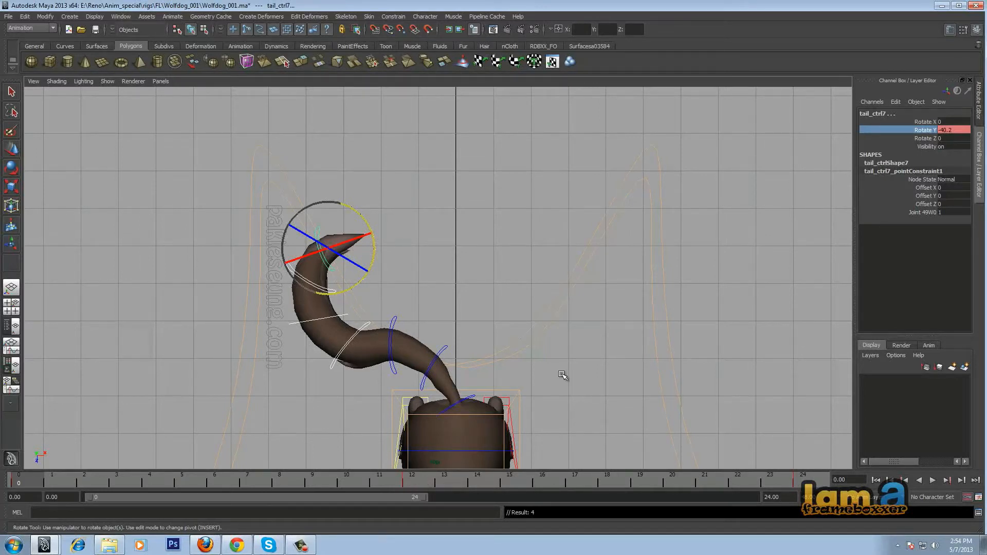
left_click(952, 130)
type("-40")
key("Return")
Set Rotate Y of the four outer tail controls to -40 at frame 24 and to 40 at frame 12.
left_click(804, 479)
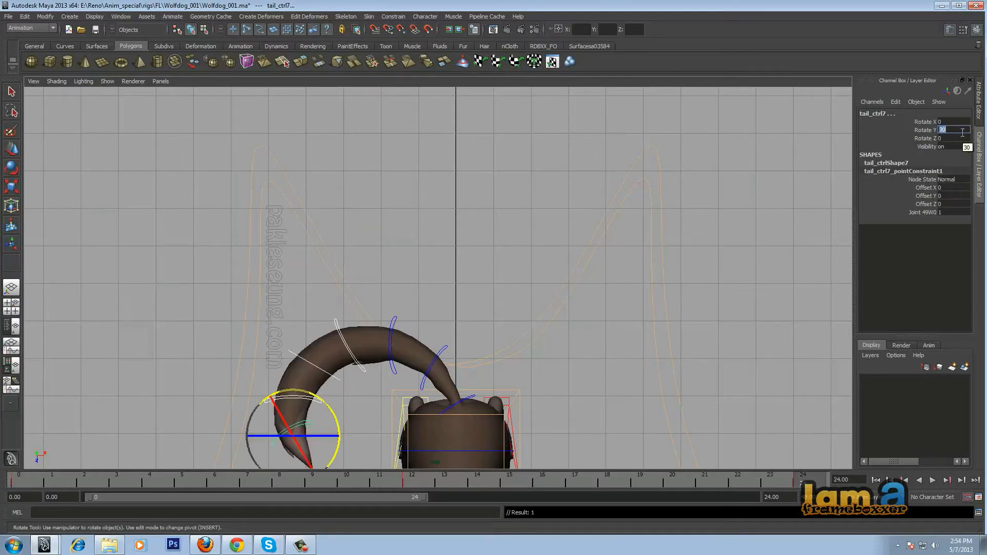
type("-")
type("30")
key("Return")
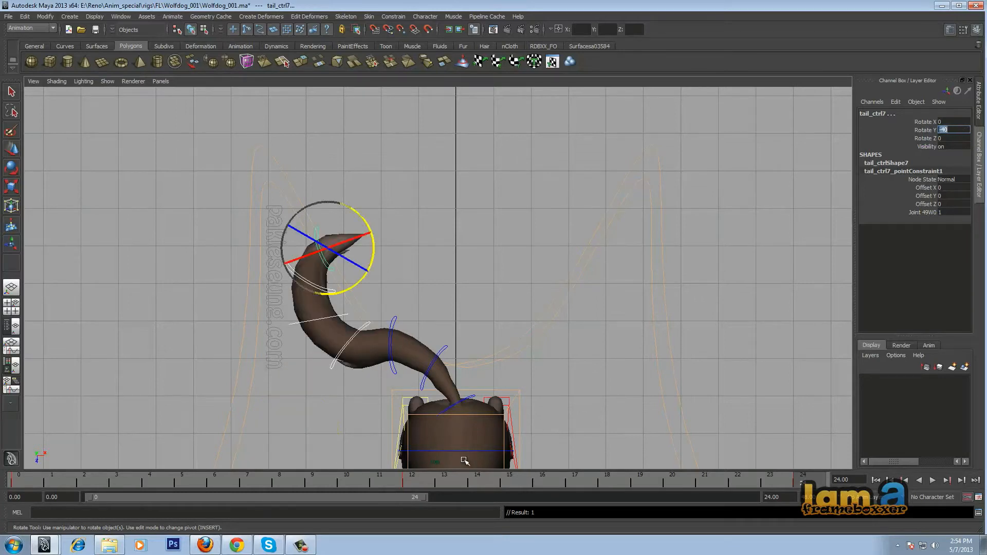
left_click(418, 482)
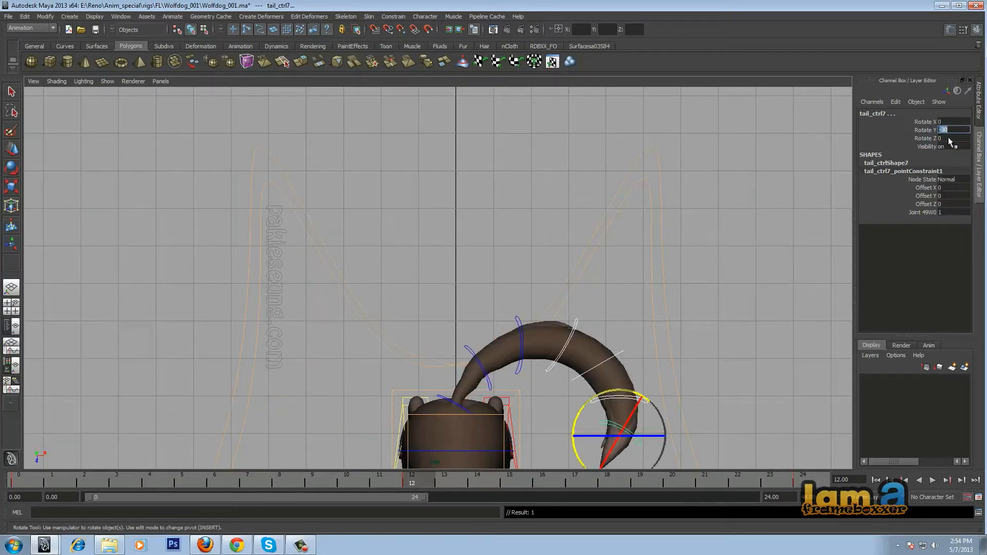
type("40")
key("Return")
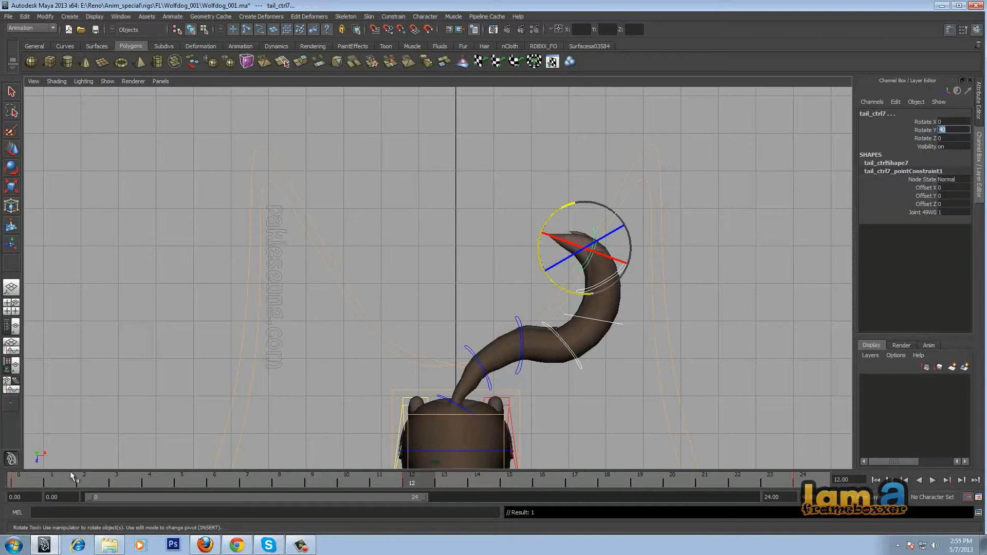
At frame 4, set Rotate Y of the four outer tail controls to 40.
left_click_drag(63, 477, 152, 481)
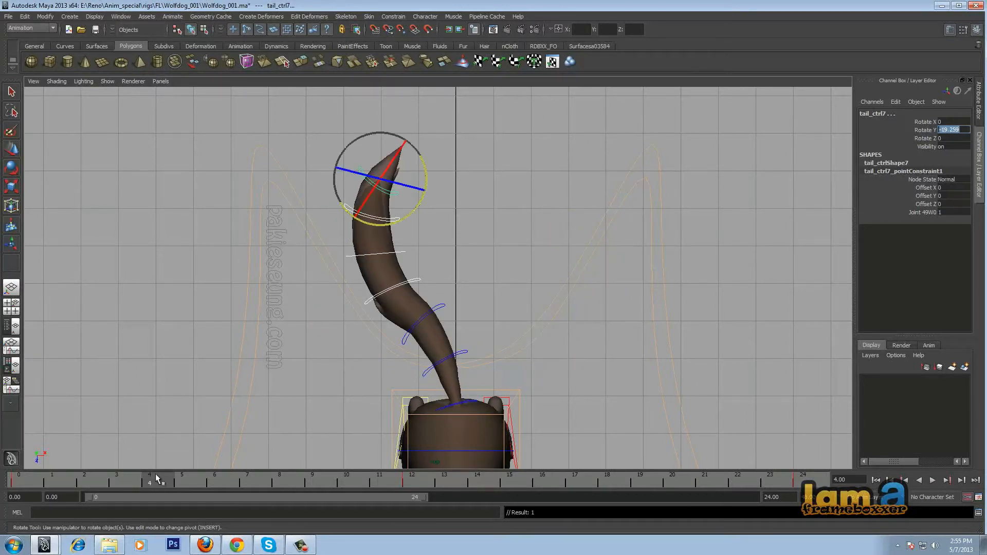
left_click(925, 130)
middle_click_drag(705, 208, 612, 201)
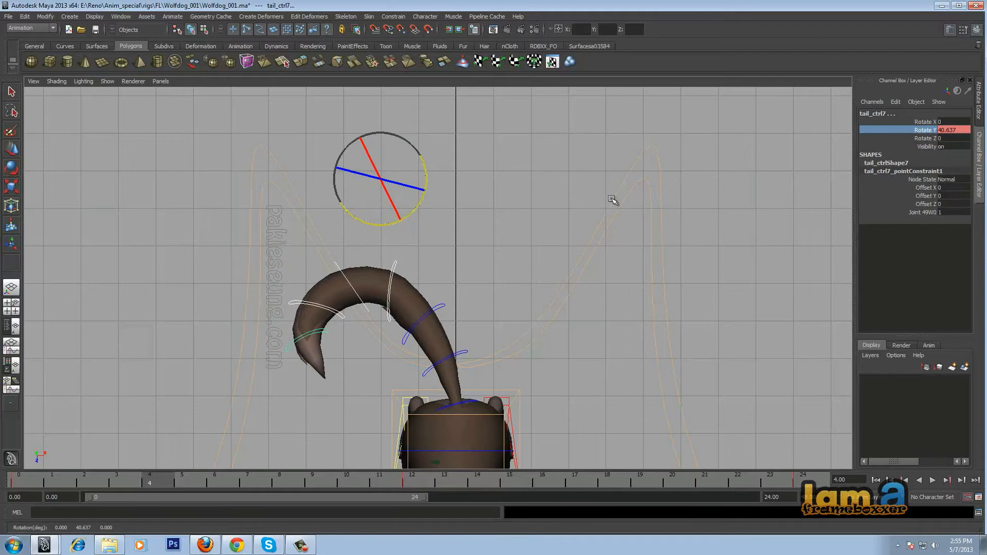
left_click(961, 130)
type("40")
key("Return")
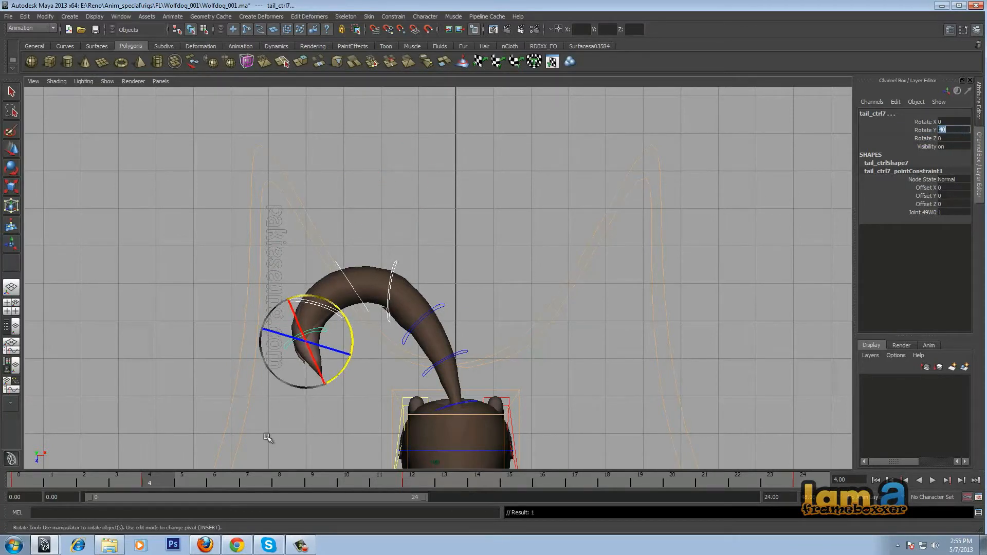
At frame 16, set Rotate Y of the four outer tail controls to -40 and scrub the timeline to check the motion.
left_click(411, 479)
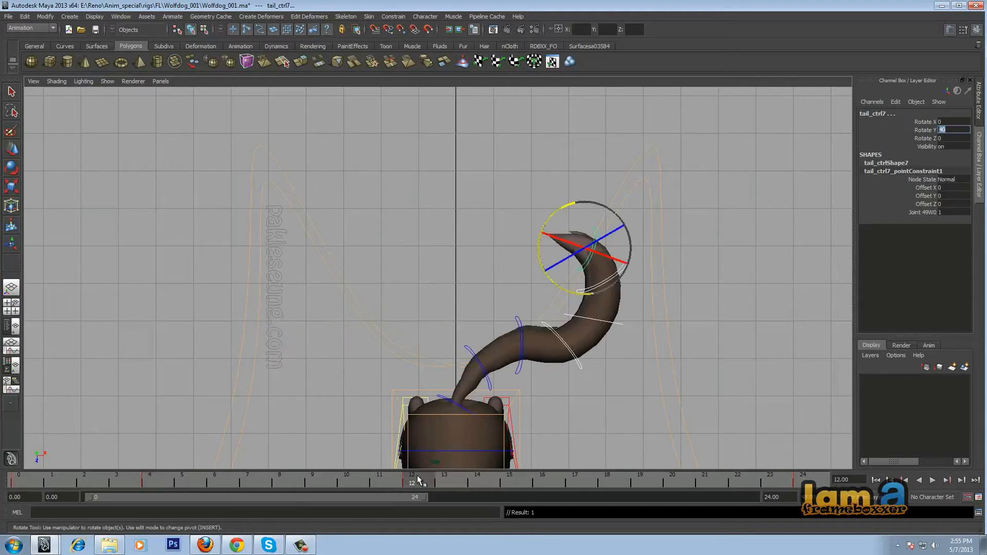
left_click(544, 481)
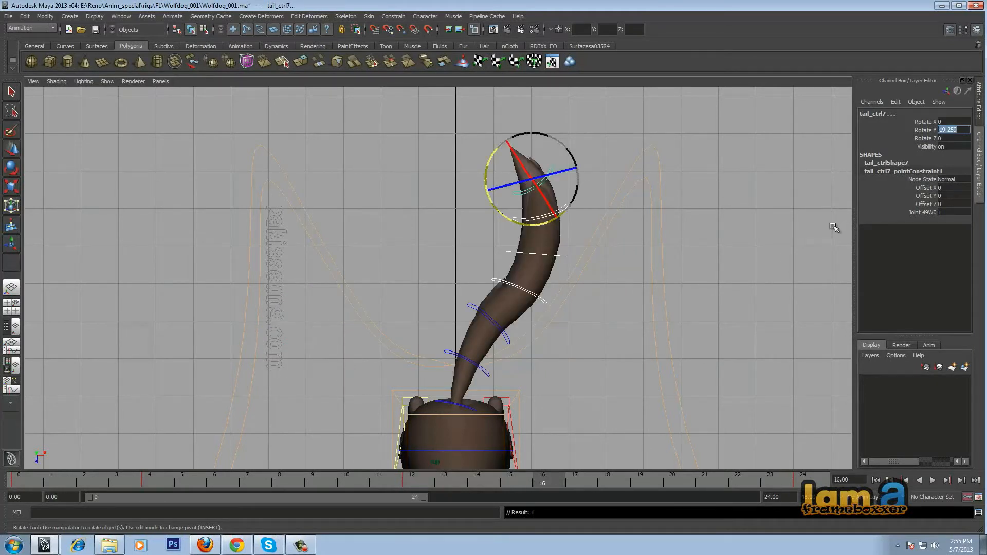
left_click(954, 134)
type("-40")
key("Return")
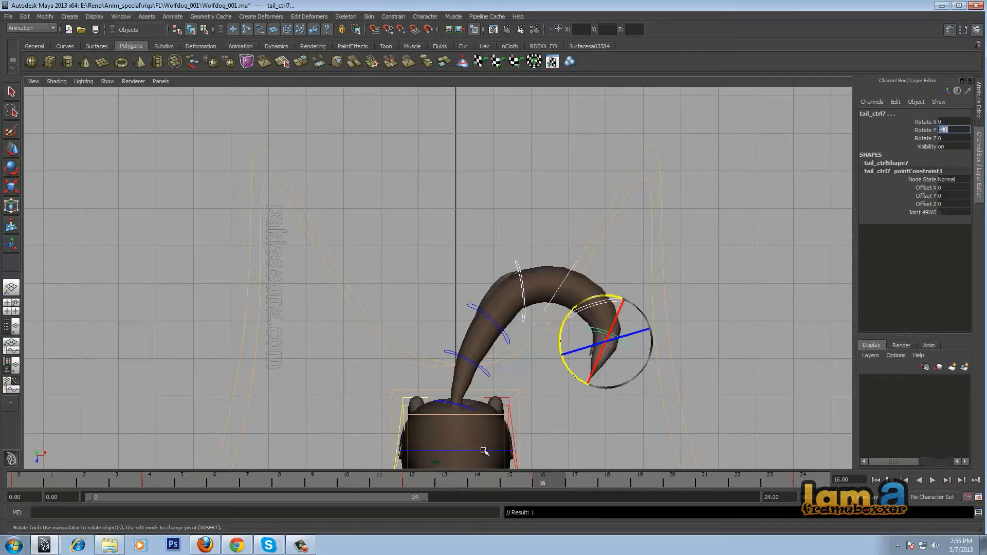
left_click_drag(215, 478, 732, 483)
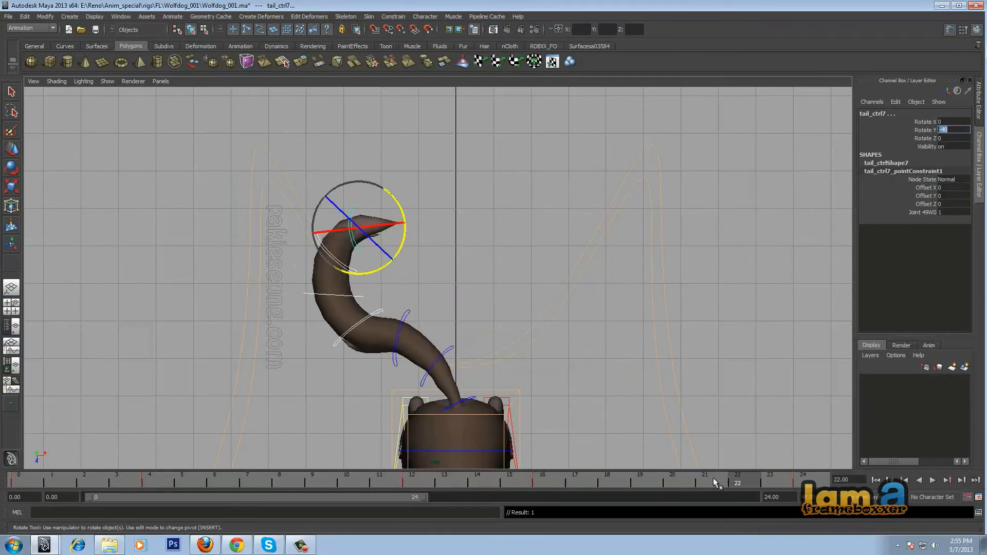
Play back the wag, stop it, and select only the two controls nearest the tail tip.
left_click(934, 480)
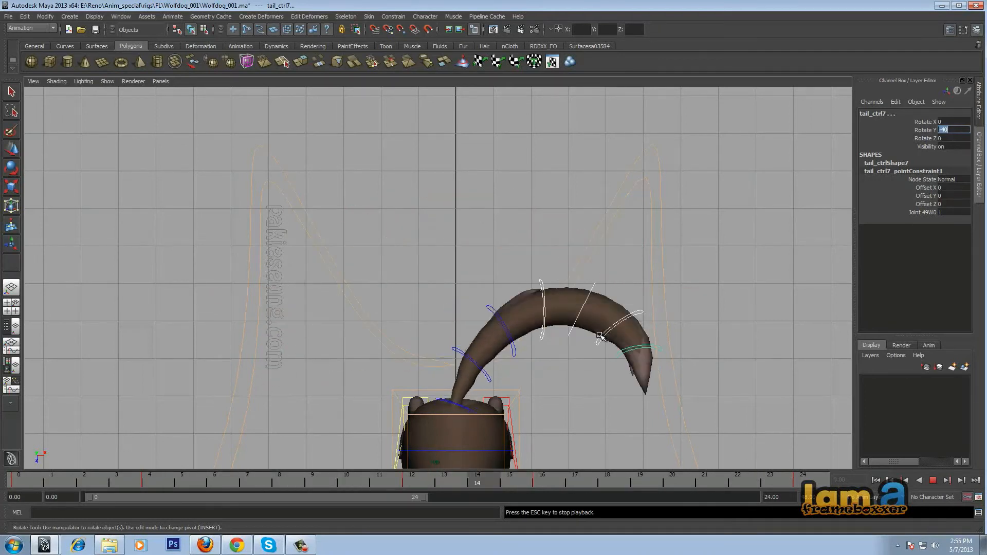
key("Escape")
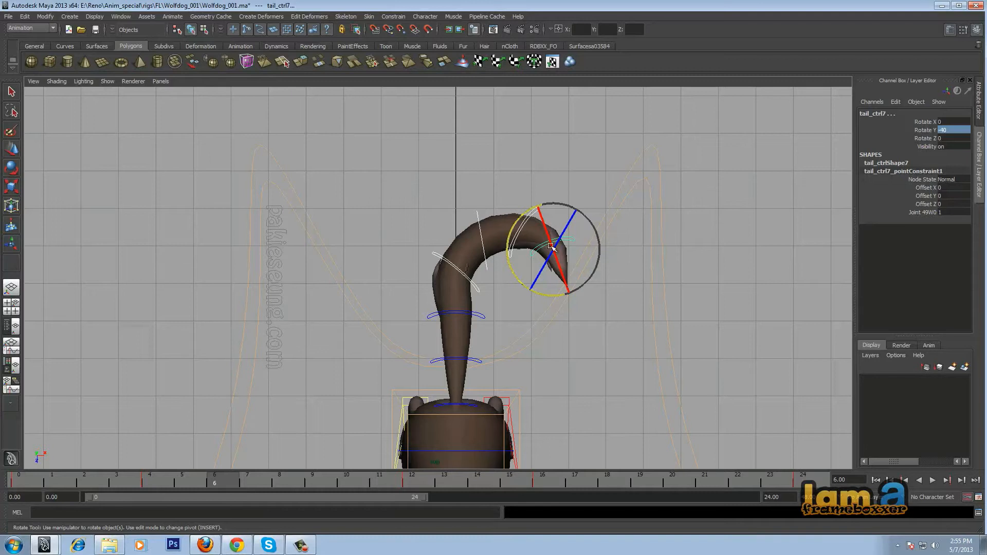
left_click(540, 200)
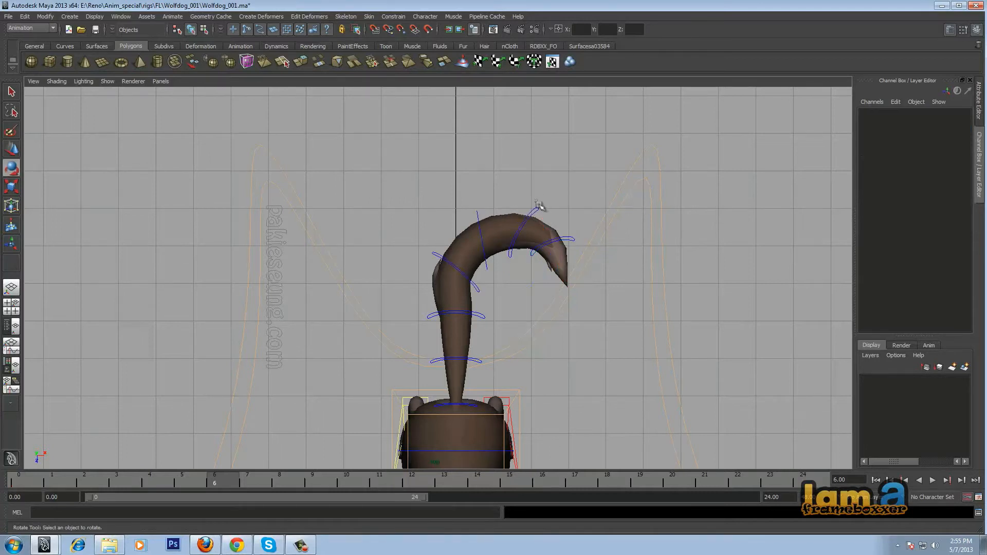
left_click(574, 237)
key("q")
left_click(573, 241, "shift")
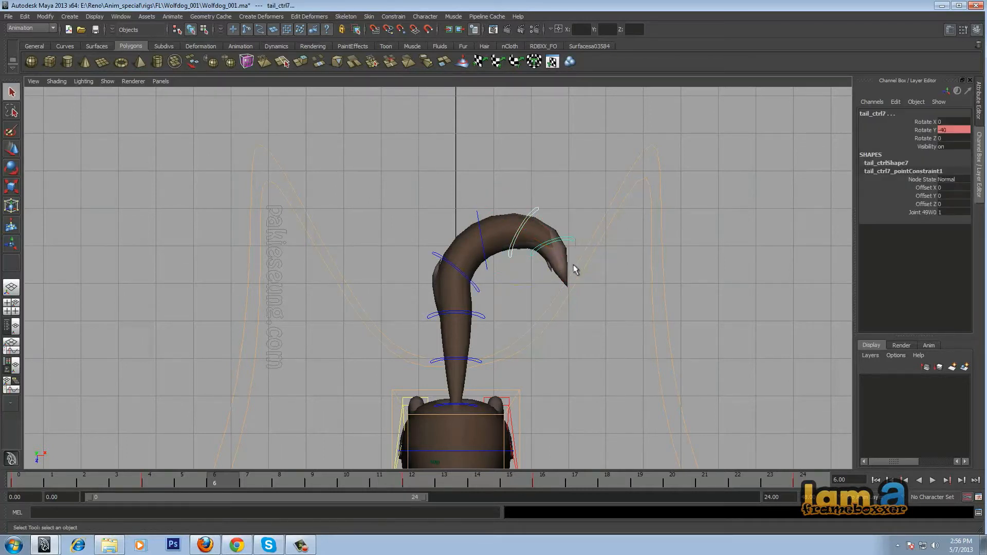
At frame 4, set Rotate Y of the two tip controls to -45.
left_click(149, 479)
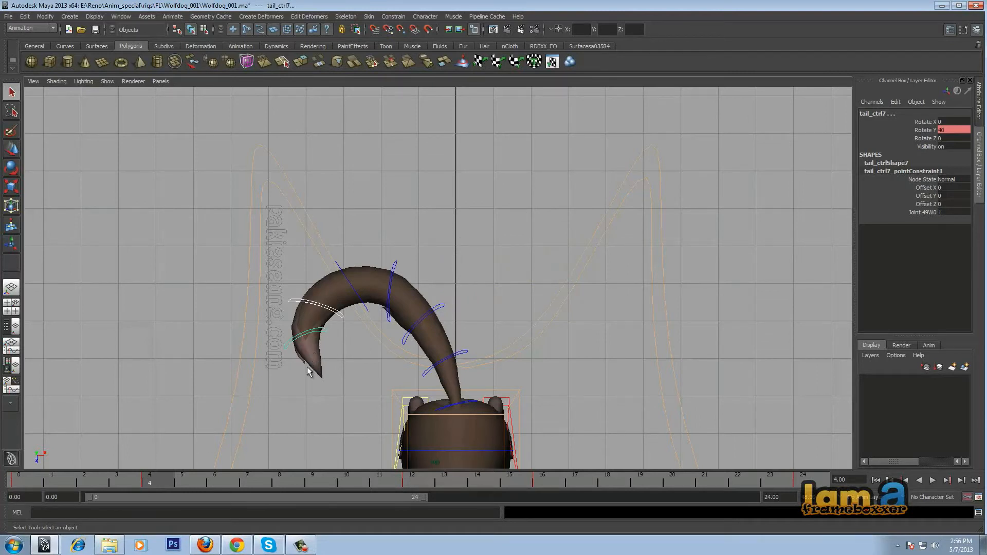
left_click_drag(256, 475, 169, 481)
left_click(926, 130)
middle_click_drag(553, 186, 666, 196)
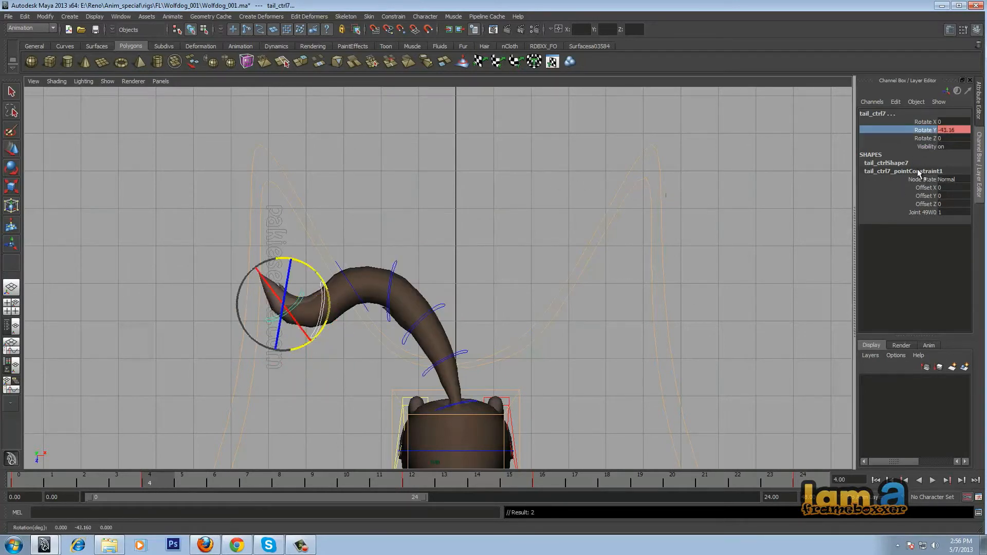
left_click(948, 131)
key("Return")
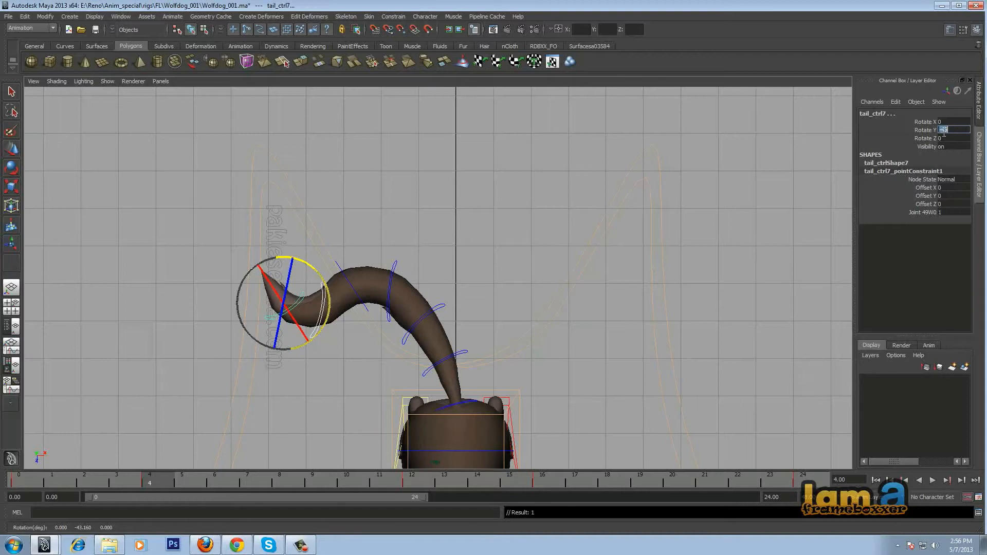
At frame 8, set Rotate Y of the two tip controls to 45.
left_click(283, 485)
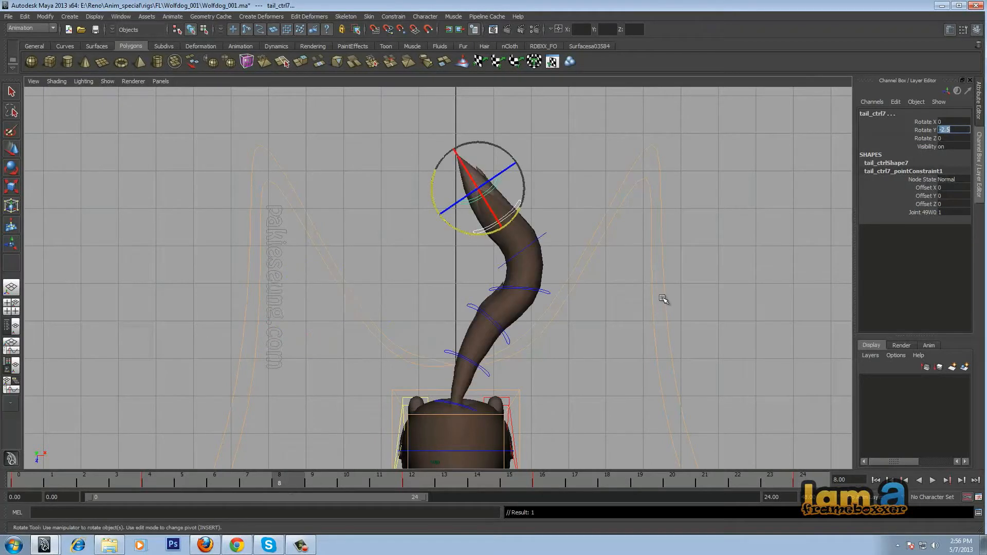
left_click(933, 131)
middle_click_drag(711, 146, 811, 135)
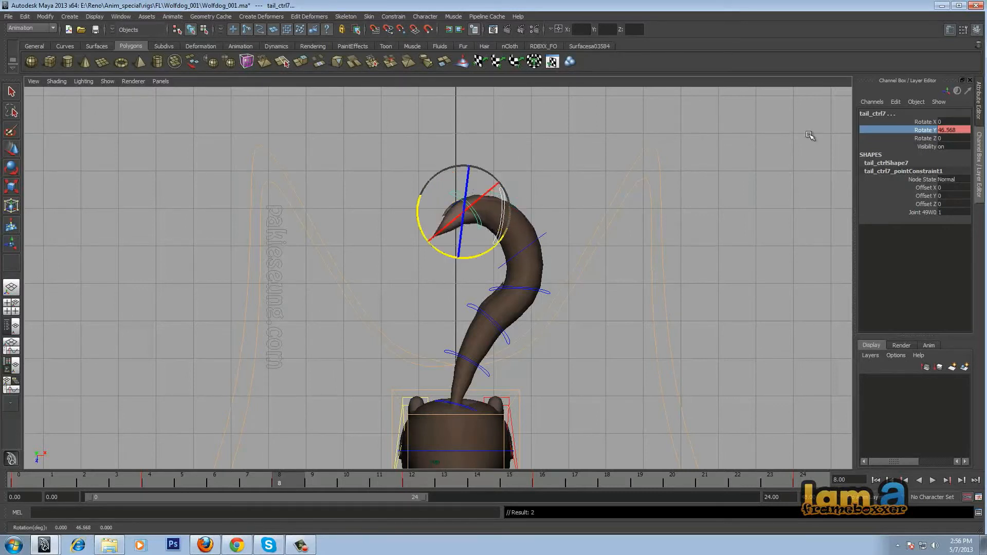
double_click(956, 131)
type("45")
key("Return")
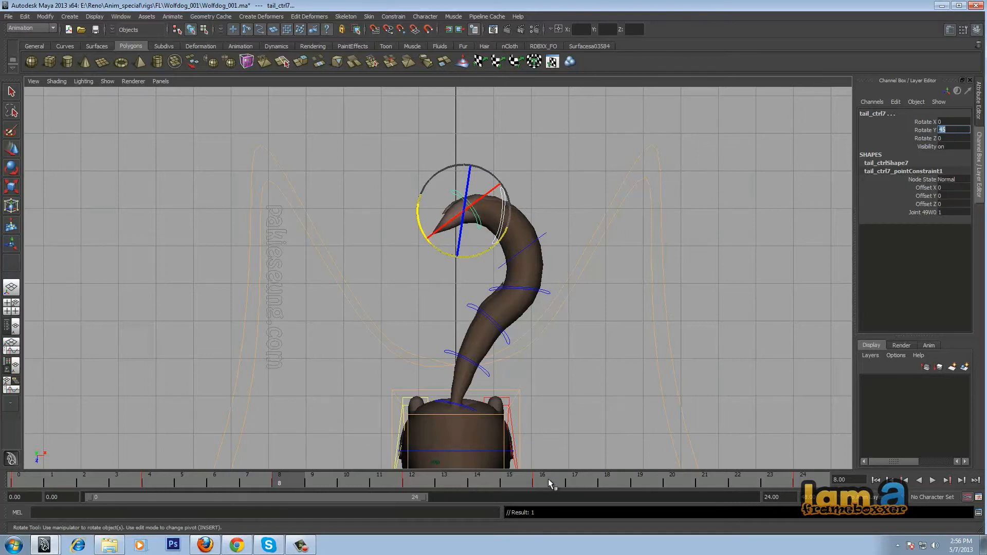
At frame 16, set Rotate Y of the two tip controls to 40.
left_click(548, 480)
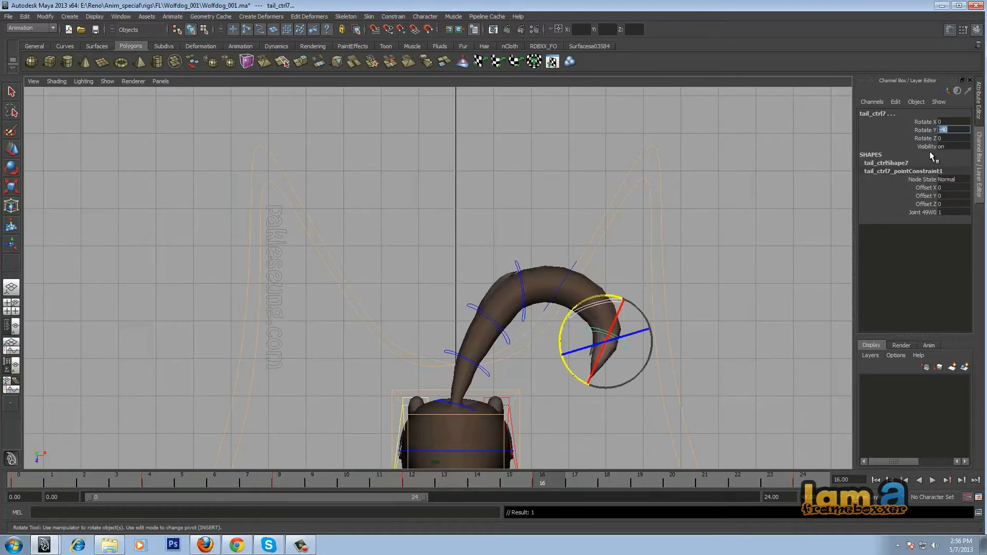
left_click(930, 131)
middle_click_drag(771, 160, 686, 148)
left_click(955, 131)
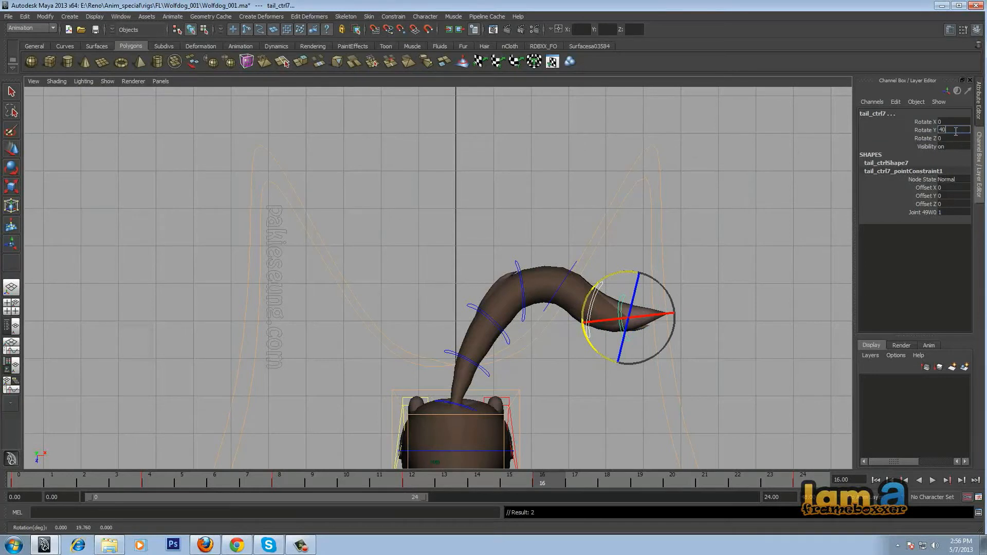
key("Return")
At frame 20, set Rotate Y of the two tip controls to -50.
left_click_drag(647, 479, 678, 479)
type("50")
key("Return")
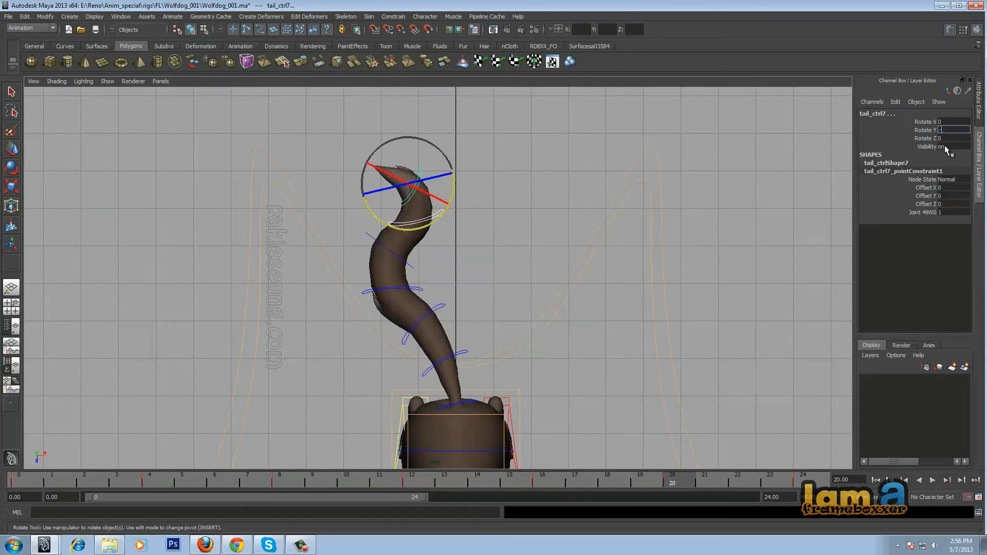
key("Return")
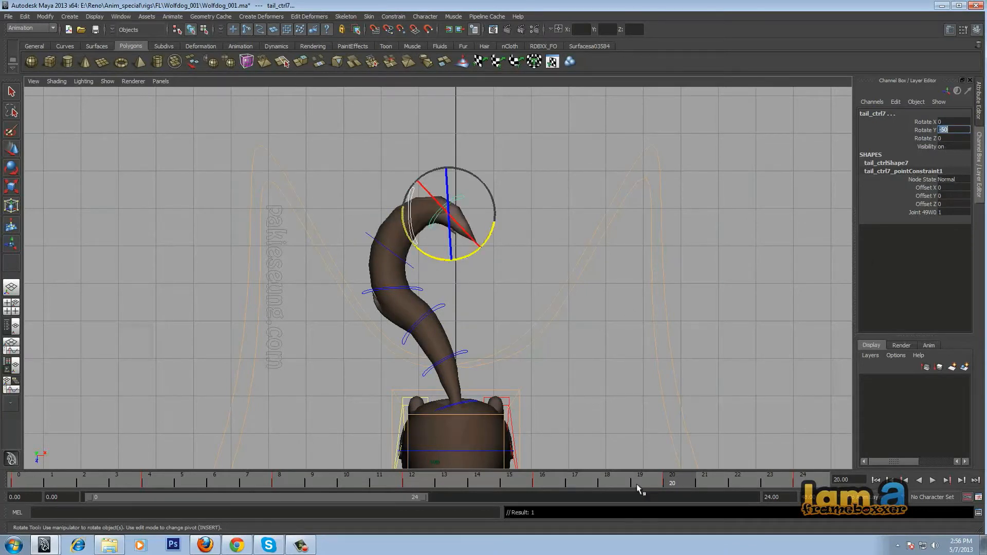
Play back and scrub the full 24-frame loop to check the motion of the tail tip.
key("alt+v")
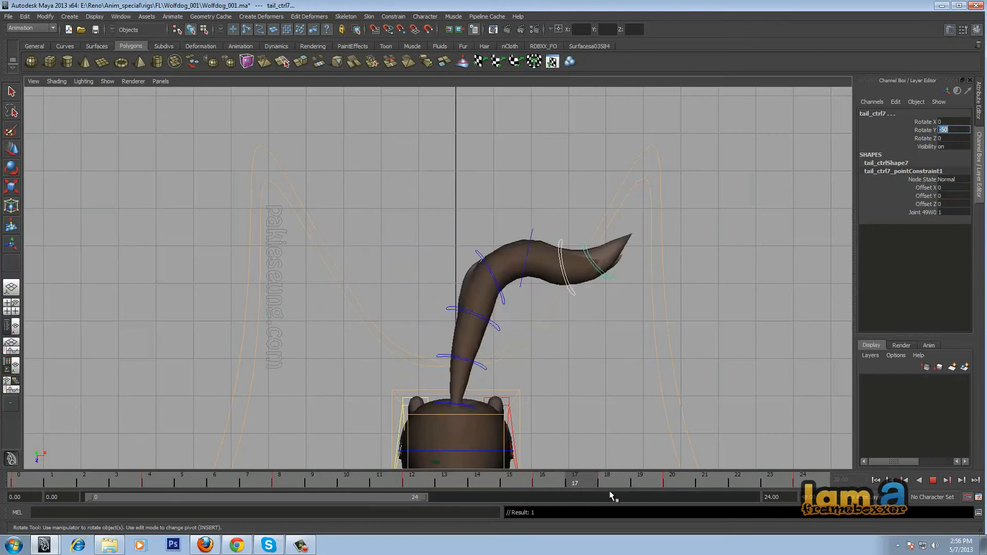
key("alt+v")
left_click(877, 480)
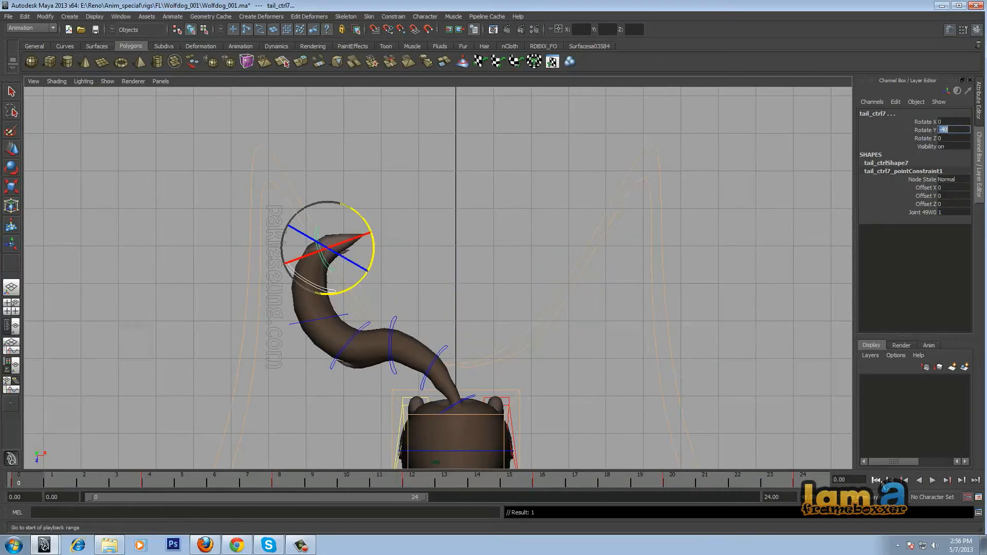
left_click(933, 481)
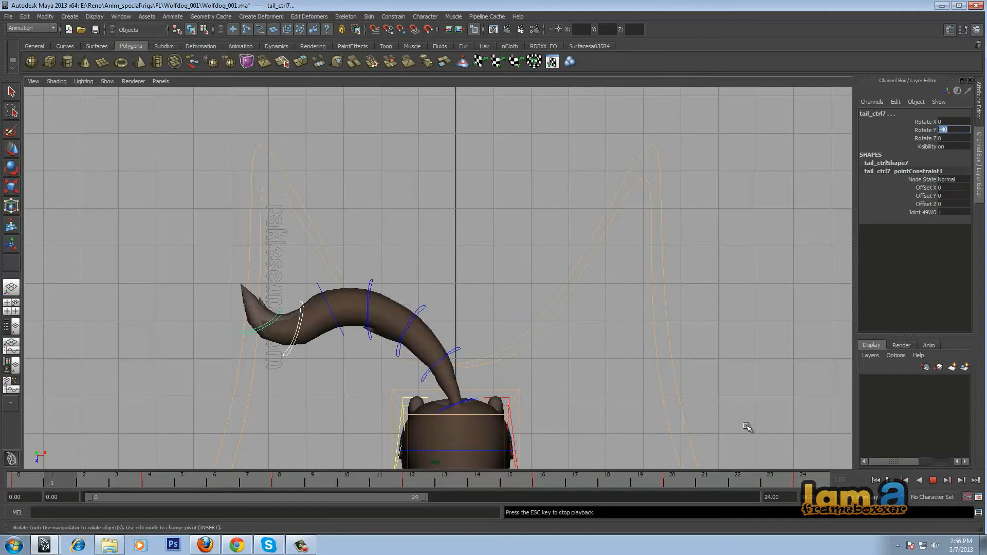
key("alt+v")
left_click_drag(359, 484, 804, 487)
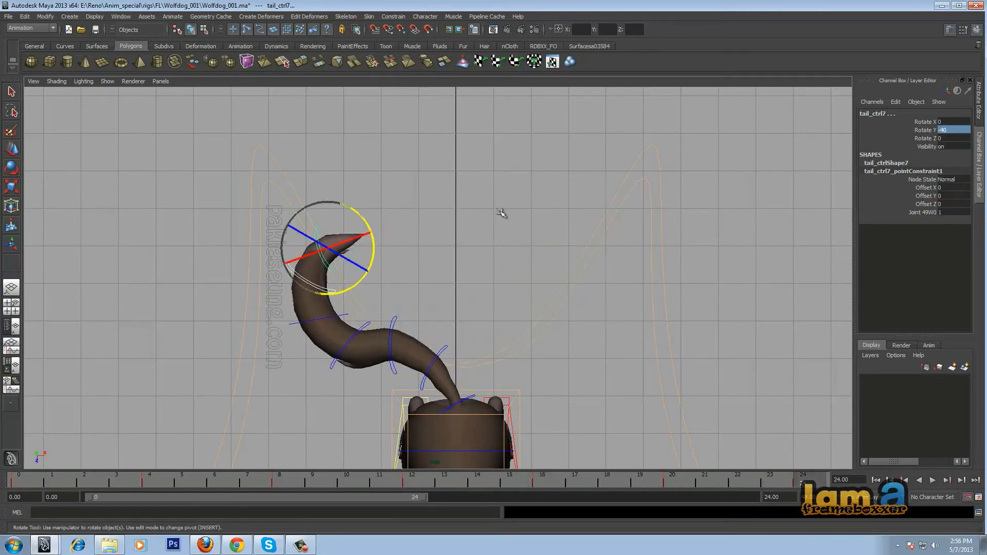
left_click(932, 481)
key("Escape")
Change the workspace to the saved Persp/Graph/Outliner layout.
key("space")
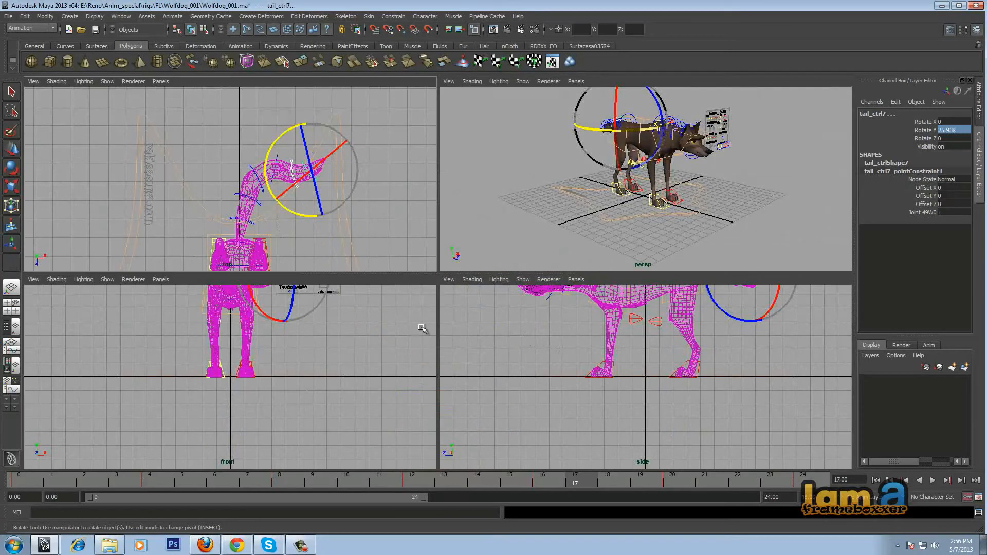
left_click(160, 279)
mouse_move(194, 351)
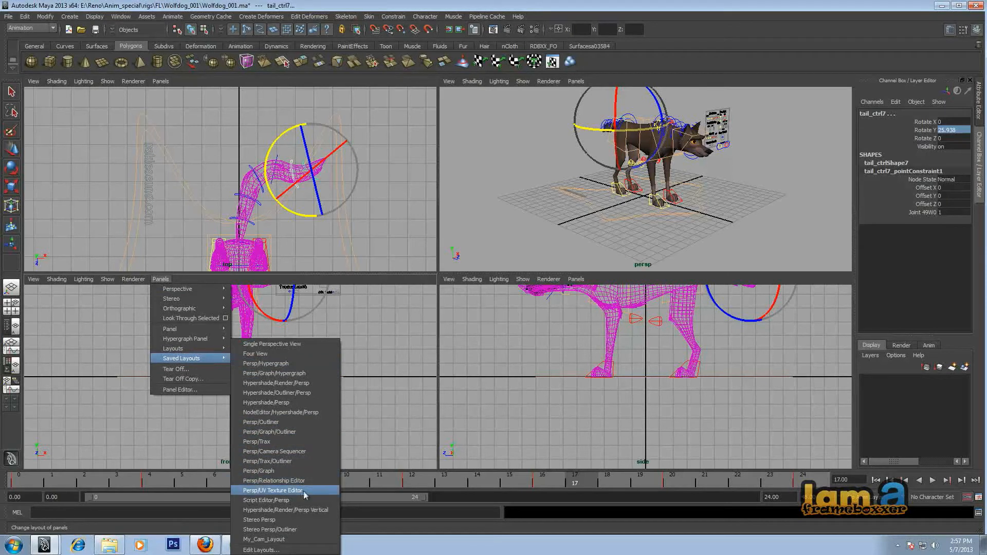
left_click(300, 432)
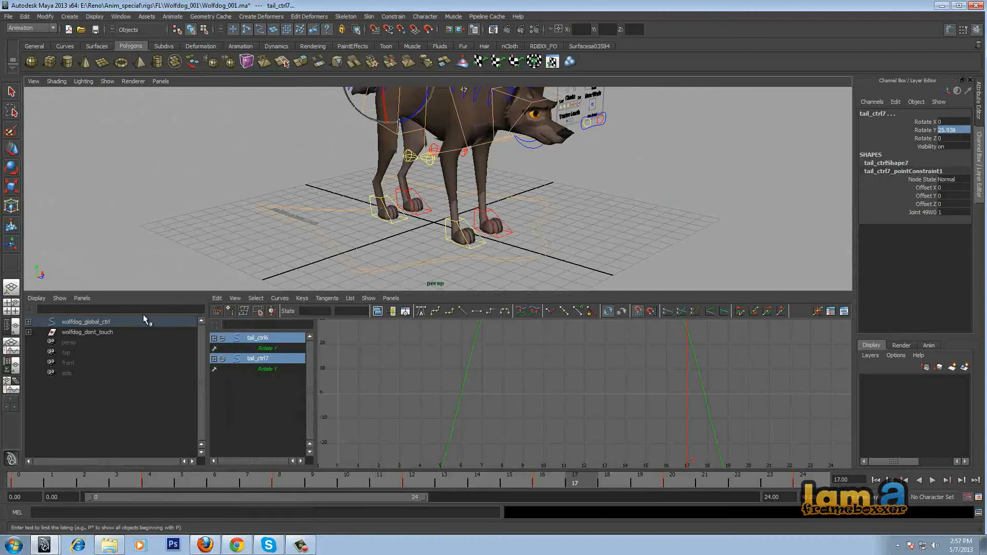
In the UI Elements preferences, use Persp/Graph/Outliner as the layout for starting new scenes and save the preferences.
left_click(123, 17)
mouse_move(127, 70)
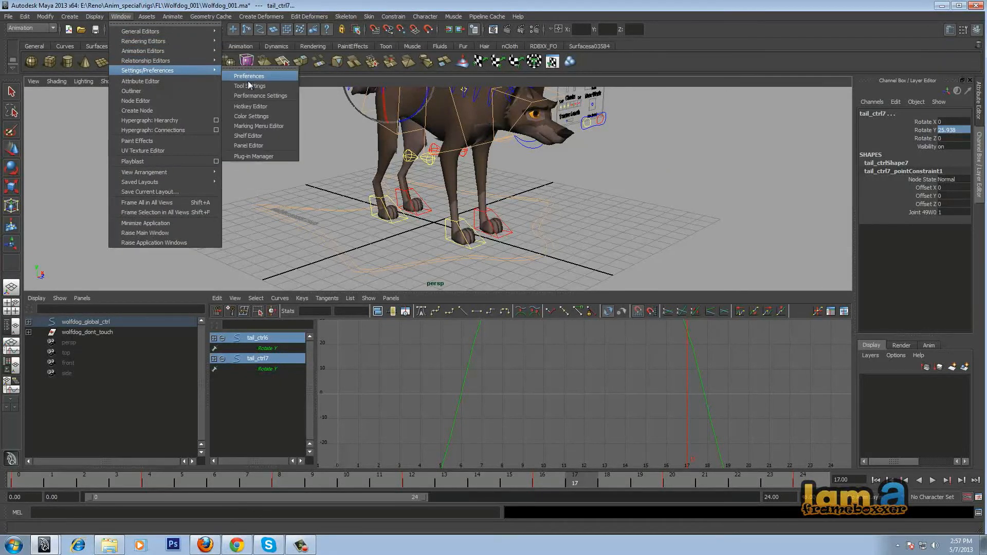
left_click(248, 78)
left_click(226, 91)
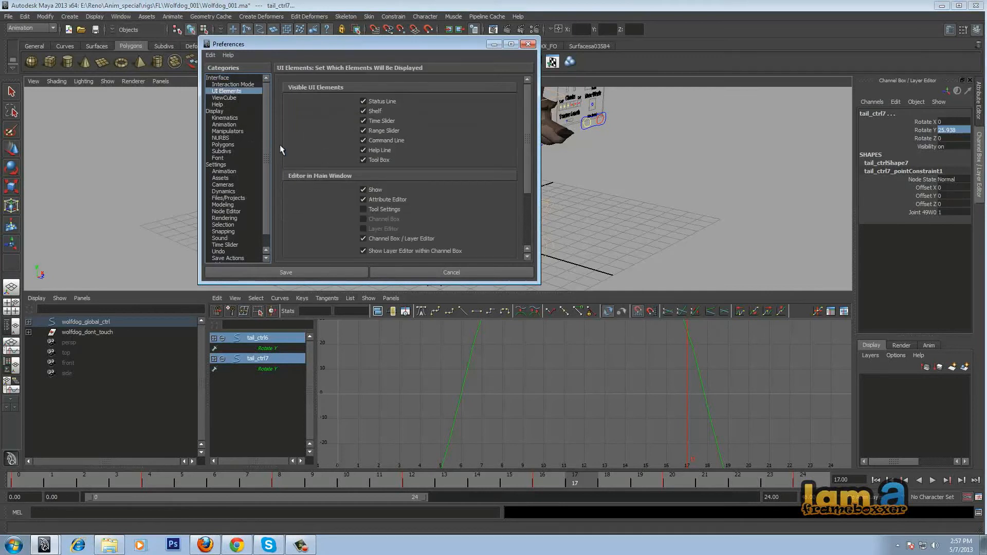
left_click_drag(527, 153, 527, 222)
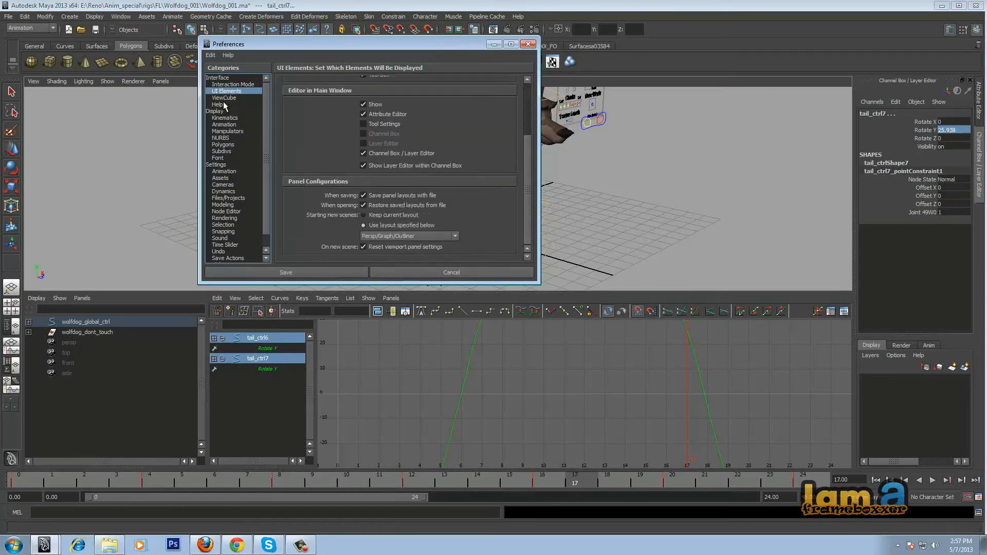
left_click(397, 235)
left_click(396, 235)
left_click(397, 235)
left_click(396, 235)
left_click(396, 235)
left_click(397, 235)
left_click(396, 235)
left_click(396, 235)
left_click(396, 235)
left_click(397, 235)
left_click(396, 235)
left_click(396, 235)
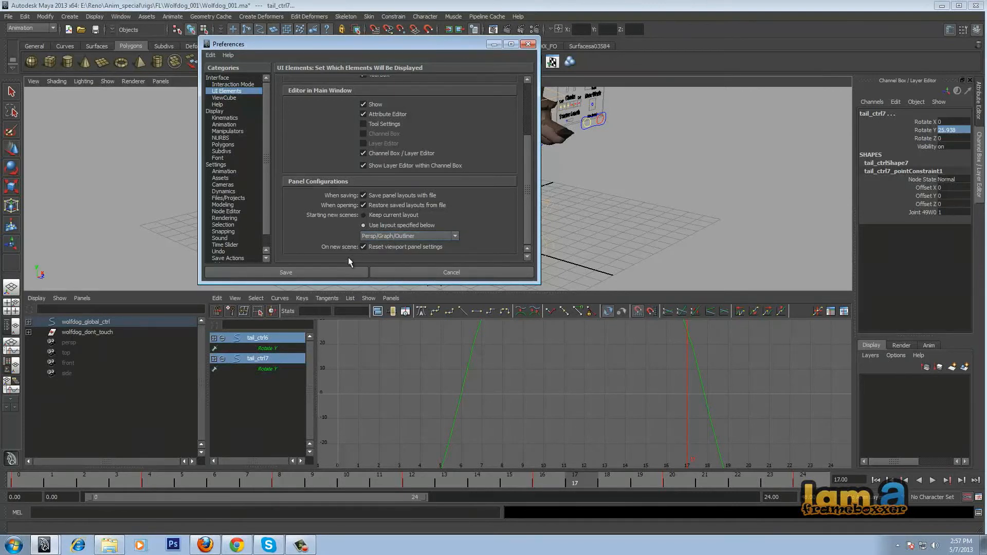
left_click(326, 275)
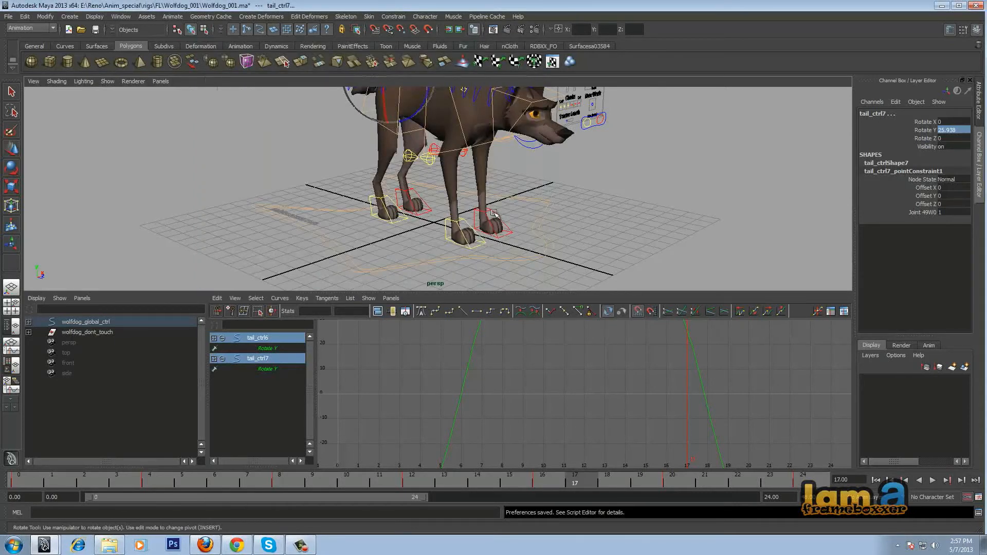
Change the 3D viewport above the Graph Editor to the top view with the tail in frame.
key("space")
key("ctrl+z")
key("ctrl+z")
key("space")
mouse_move(548, 214)
left_mouse_down()
mouse_move(508, 219)
mouse_move(517, 192)
left_mouse_up()
middle_click_drag(529, 230, 509, 176, "alt")
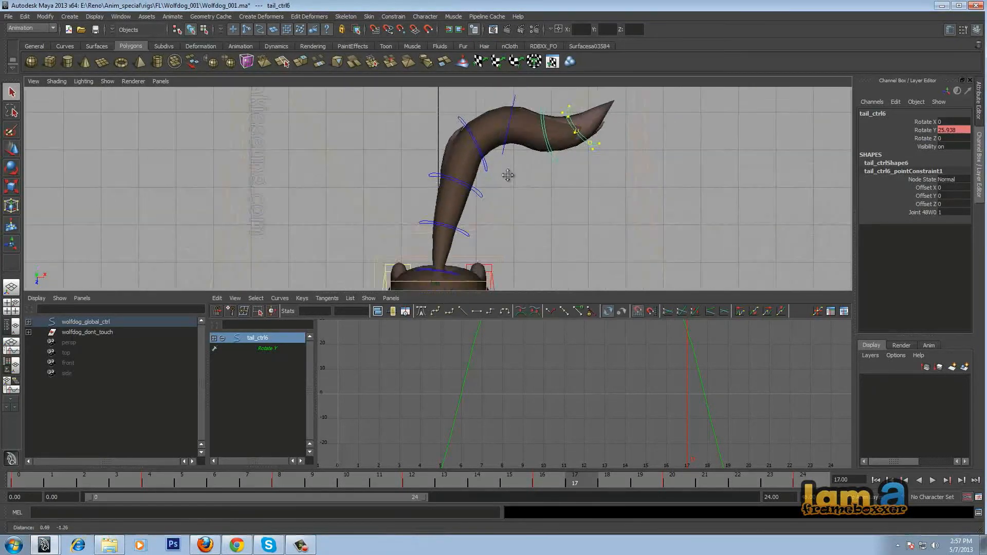
right_click_drag(509, 176, 496, 200, "alt")
left_click(493, 199)
key("ctrl+z")
Select all seven tail controls from the tip, tail_ctrl7, down to the base, tail_ctrl1.
left_click(556, 230)
left_click(571, 139)
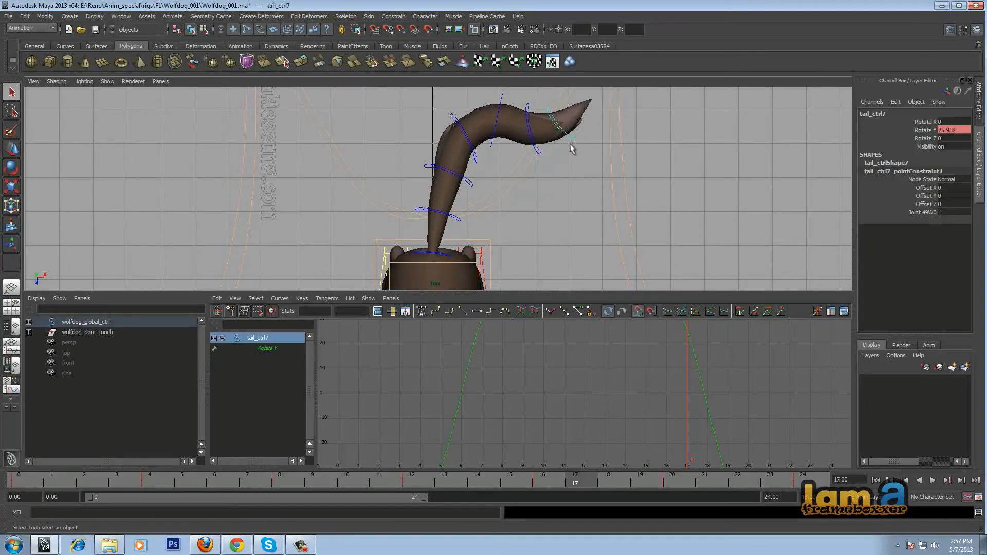
left_click(538, 150, "shift")
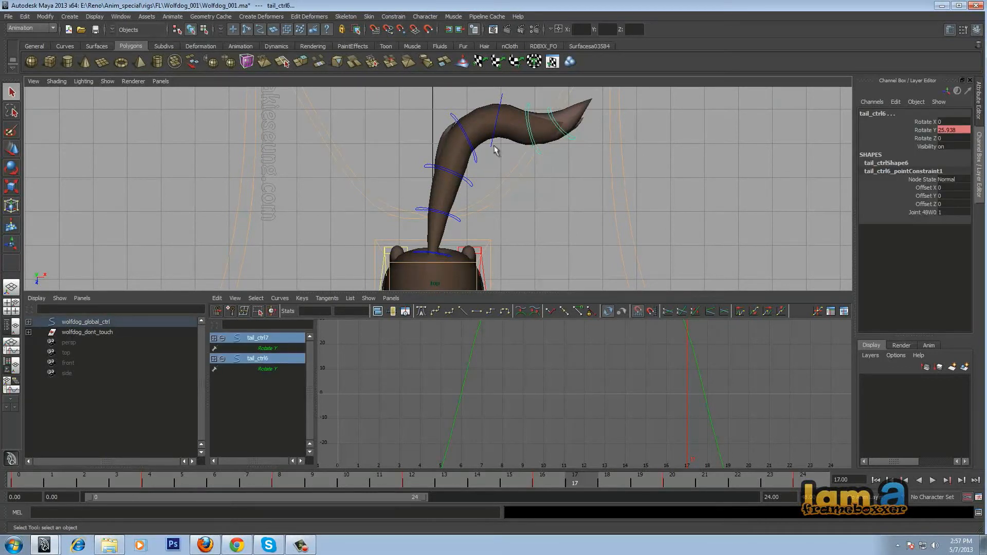
left_click(488, 153, "shift")
left_click(477, 163, "shift")
left_click(469, 183, "shift")
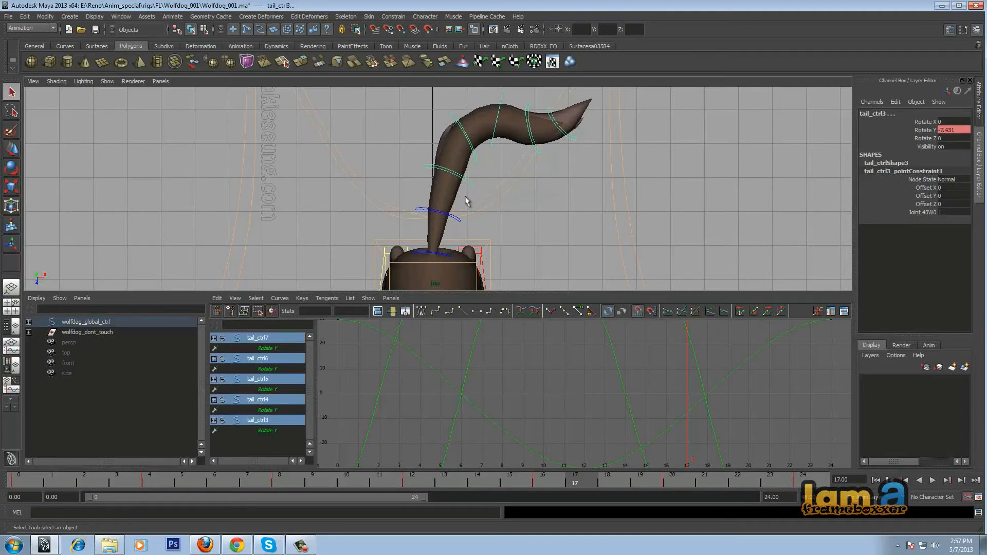
left_click(457, 222, "shift")
left_click(447, 259, "shift")
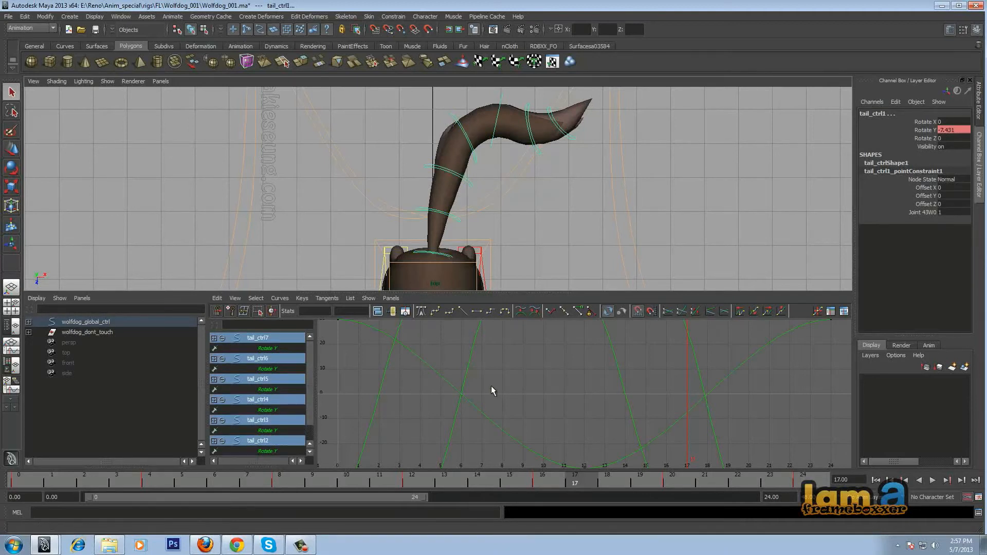
Frame the tail's Rotate Y curves, convert all their keys to spline tangents, and play back and scrub the wag.
key("f")
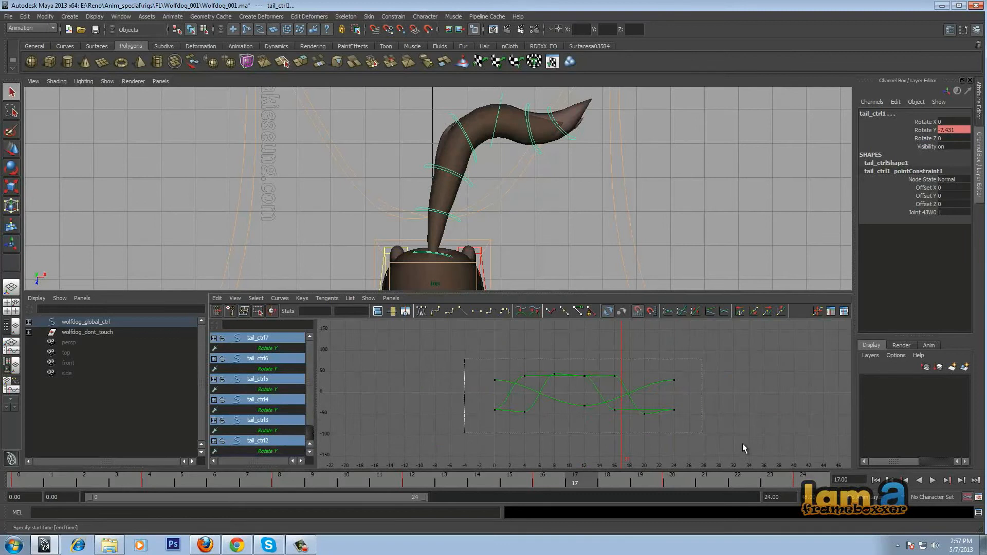
left_click_drag(742, 444, 741, 445)
left_click(437, 313)
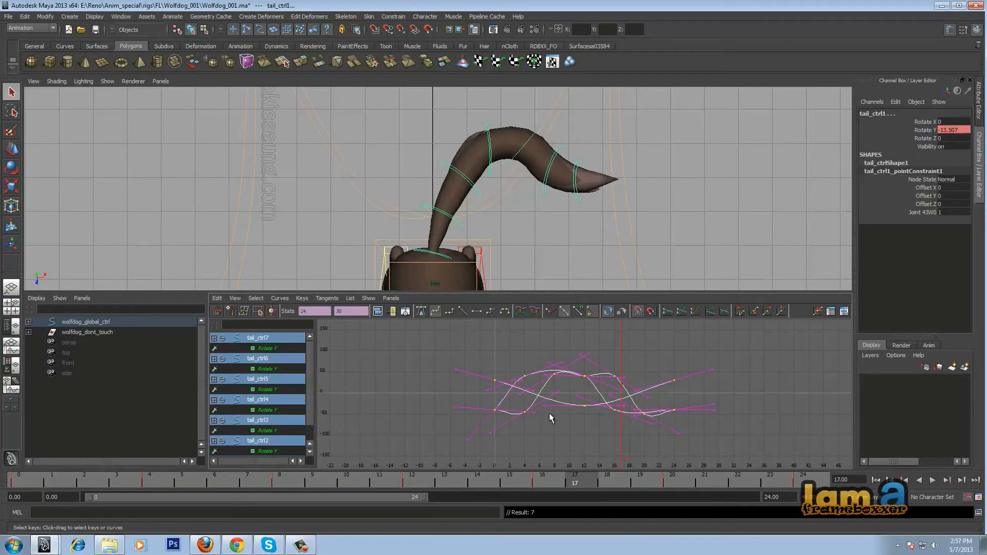
left_click(933, 479)
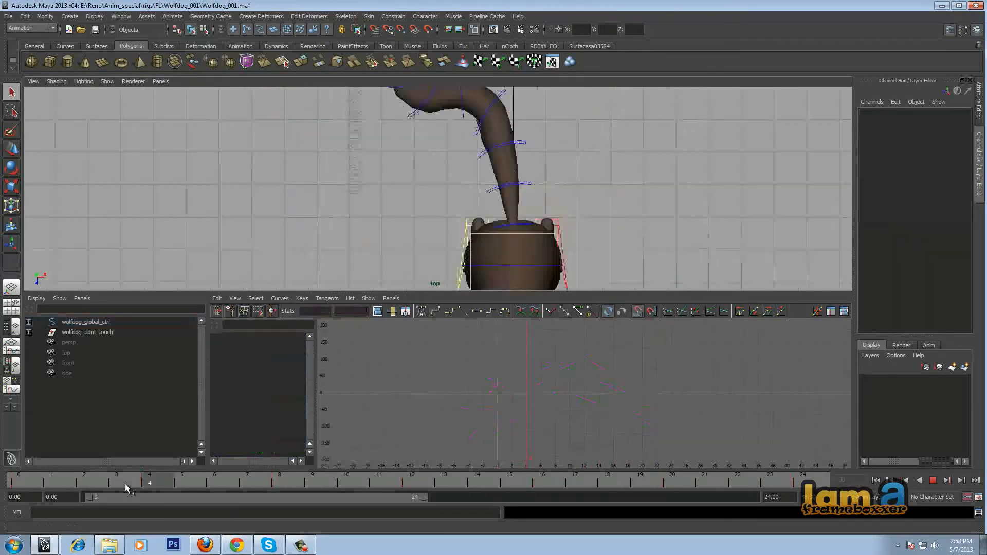
mouse_move(125, 483)
left_mouse_down()
mouse_move(31, 484)
mouse_move(198, 484)
left_mouse_up()
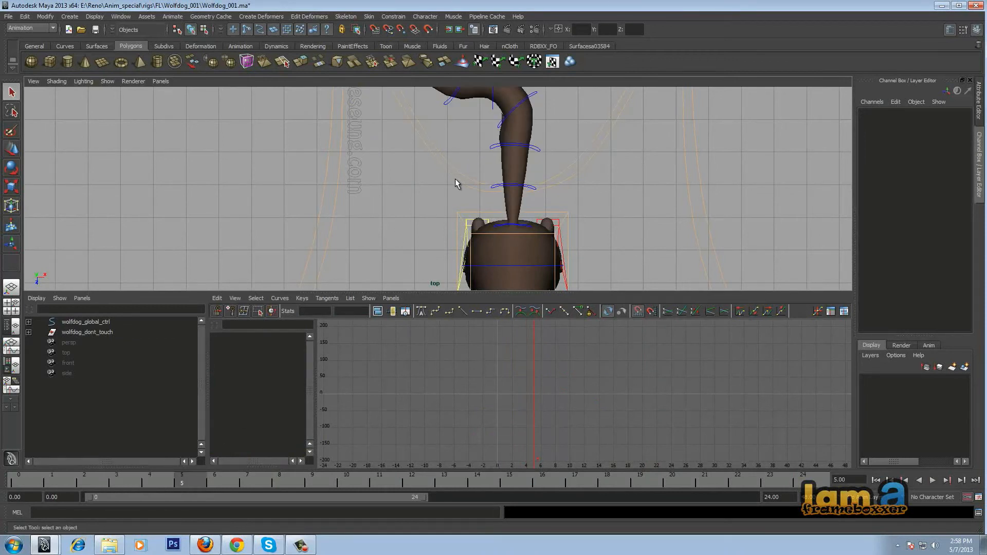
Select tail_ctrl3 and tail_ctrl2 and key their Rotate Y at 25 on frame 5.
left_click(539, 151)
left_click(533, 189, "shift")
left_click(553, 158)
left_click(540, 152)
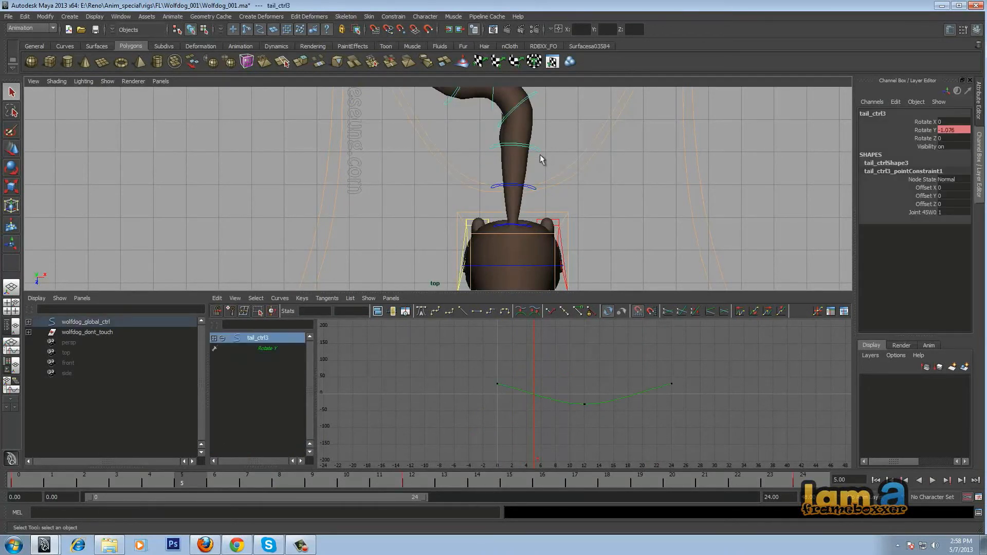
left_click(534, 189, "shift")
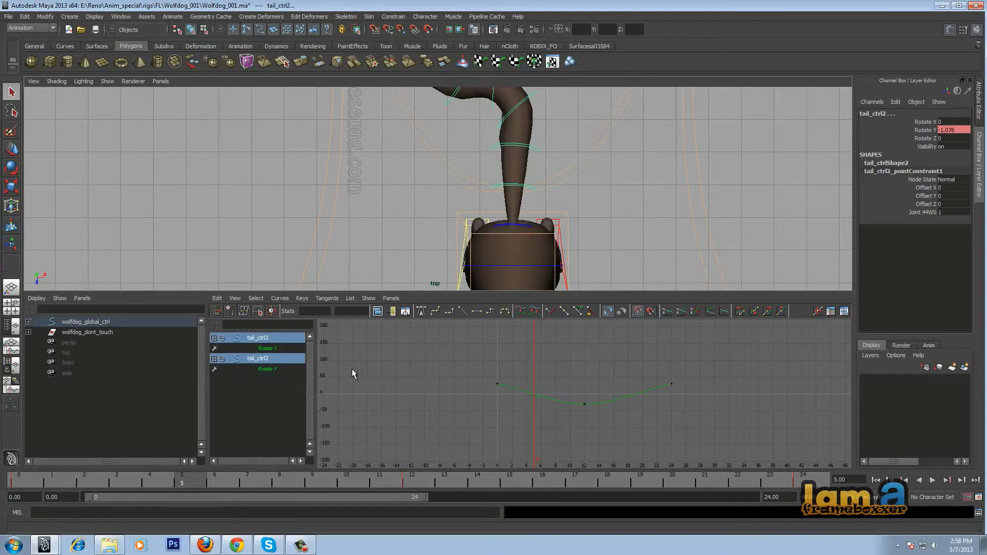
left_click(925, 131)
middle_click_drag(749, 203, 701, 203)
key("s")
left_click(948, 130)
type("25")
key("Return")
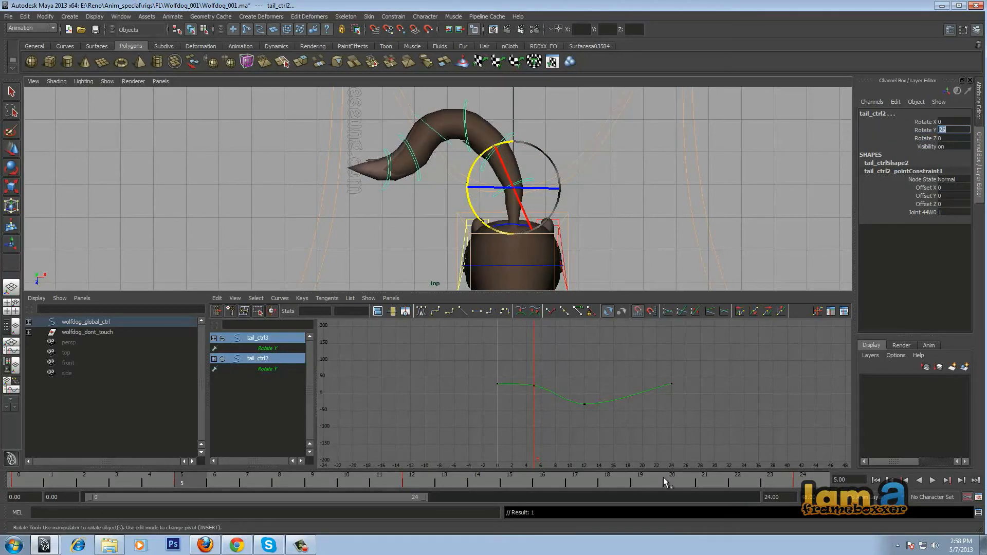
Key Rotate Y at -25 on frame 19 for both controls and convert all their keys to spline tangents.
left_click(634, 476)
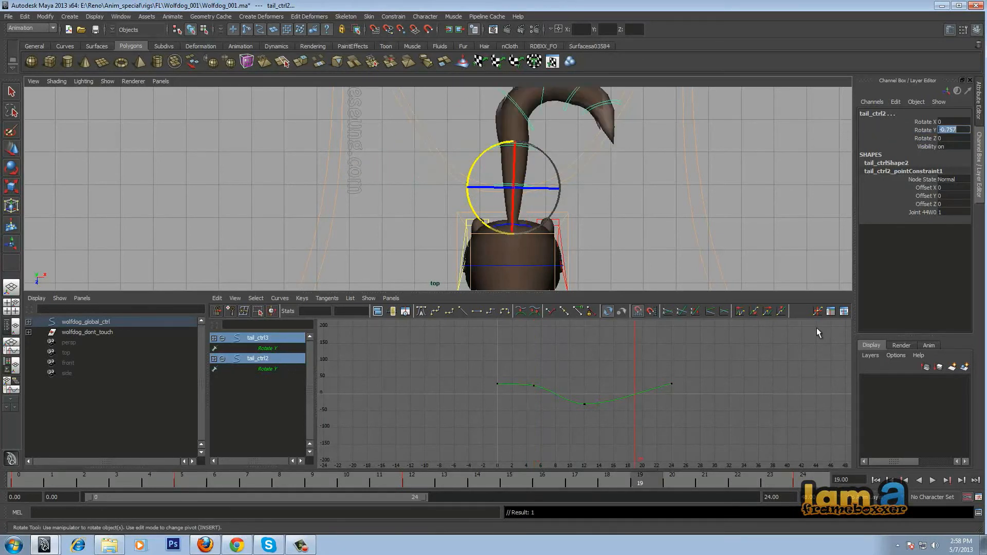
left_click(949, 132)
type("-25")
key("Return")
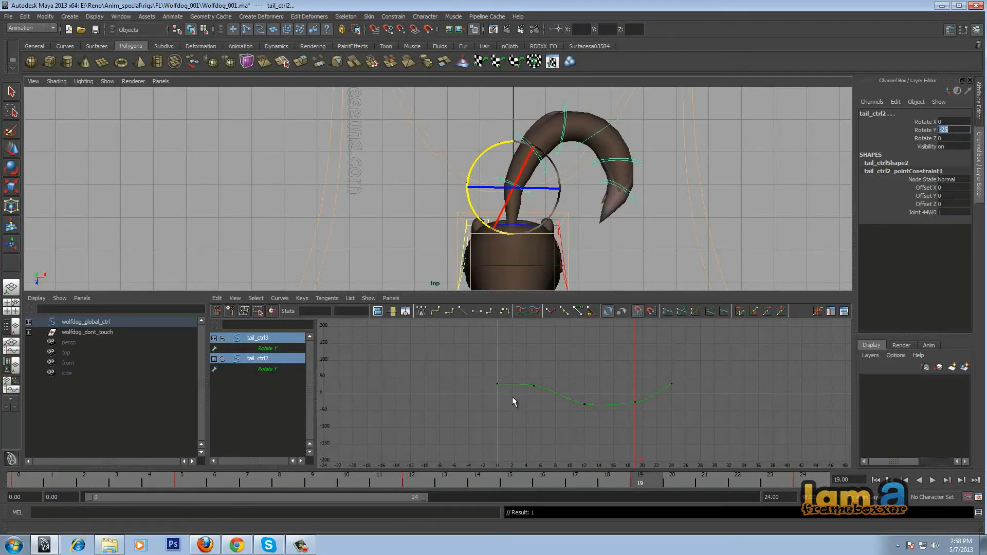
left_click_drag(473, 369, 732, 452)
left_click(436, 312)
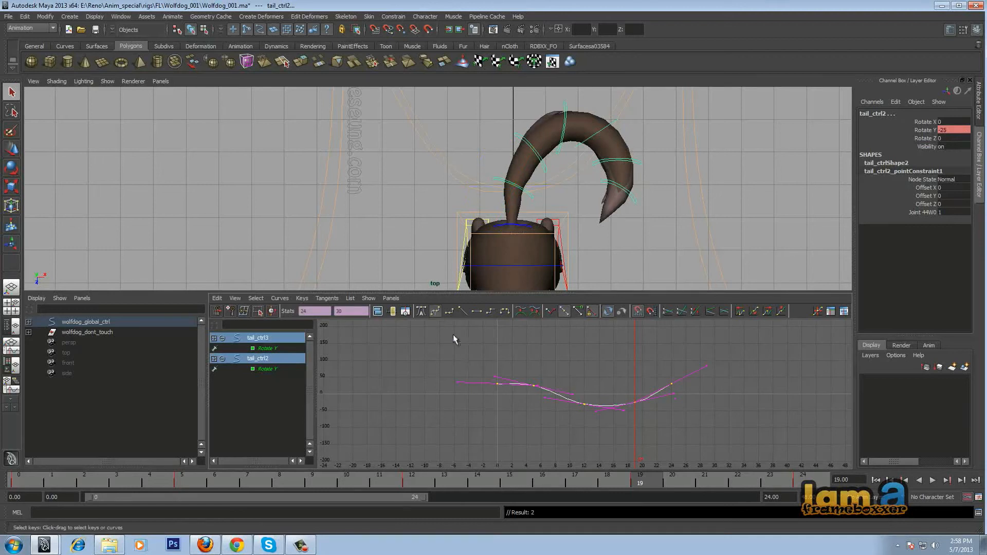
Play back the wag in the top view with NURBS curves hidden, and show the curves again after stopping.
left_click(924, 481)
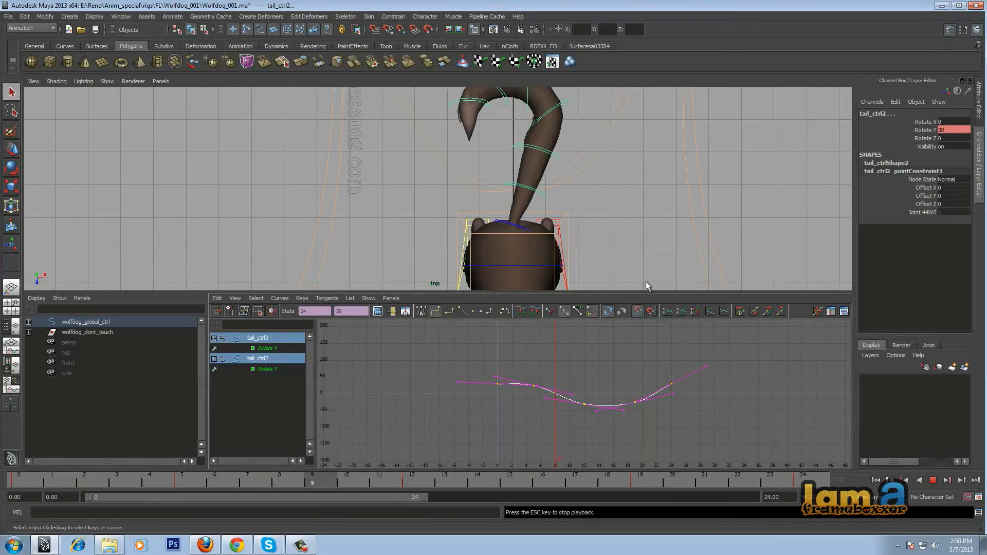
right_click_drag(687, 245, 606, 269, "alt")
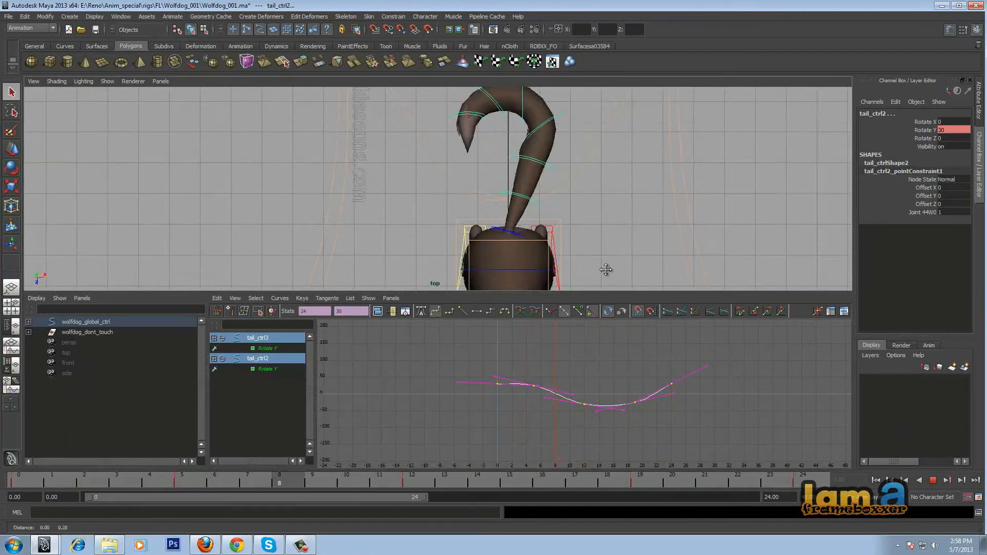
middle_click_drag(607, 238, 600, 276, "alt")
left_click(107, 81)
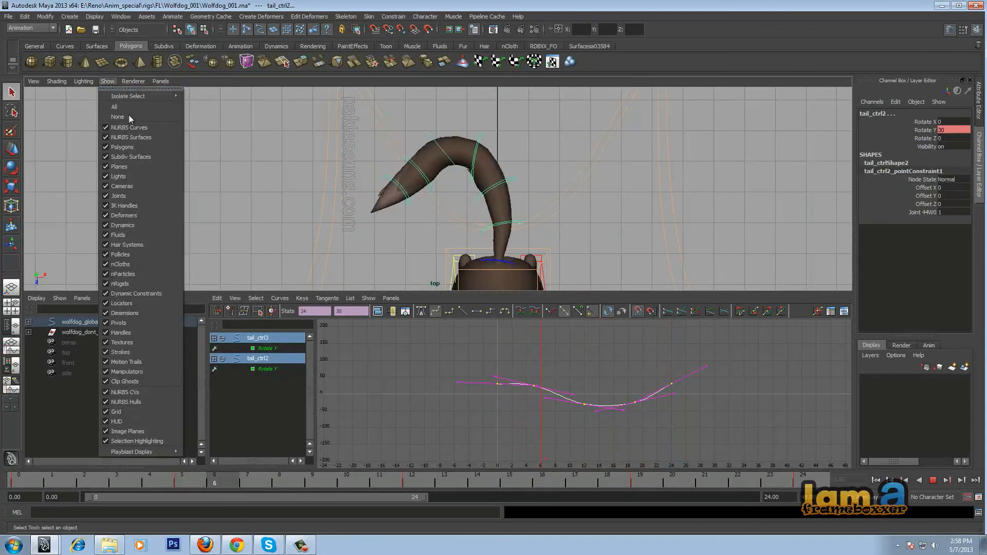
left_click(130, 127)
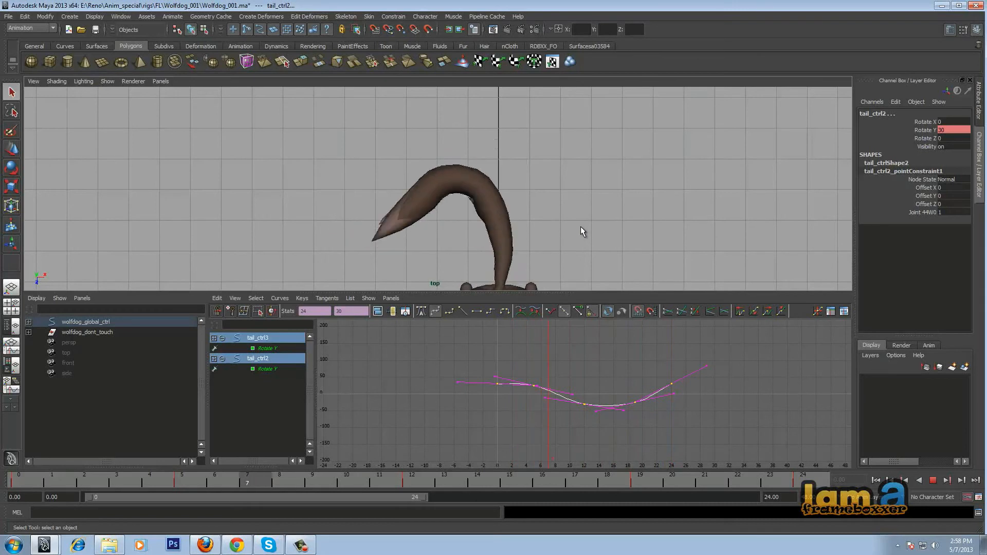
key("Escape")
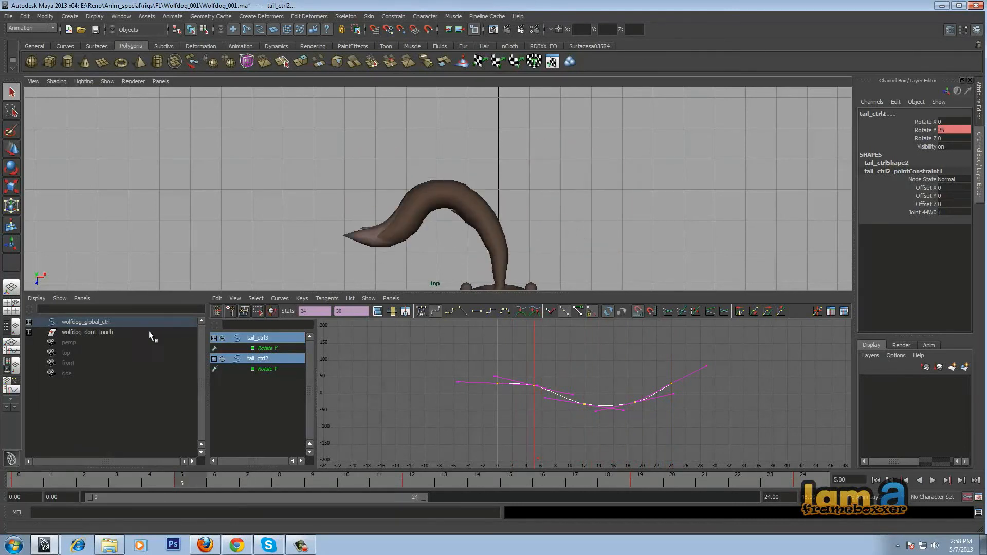
left_click(108, 81)
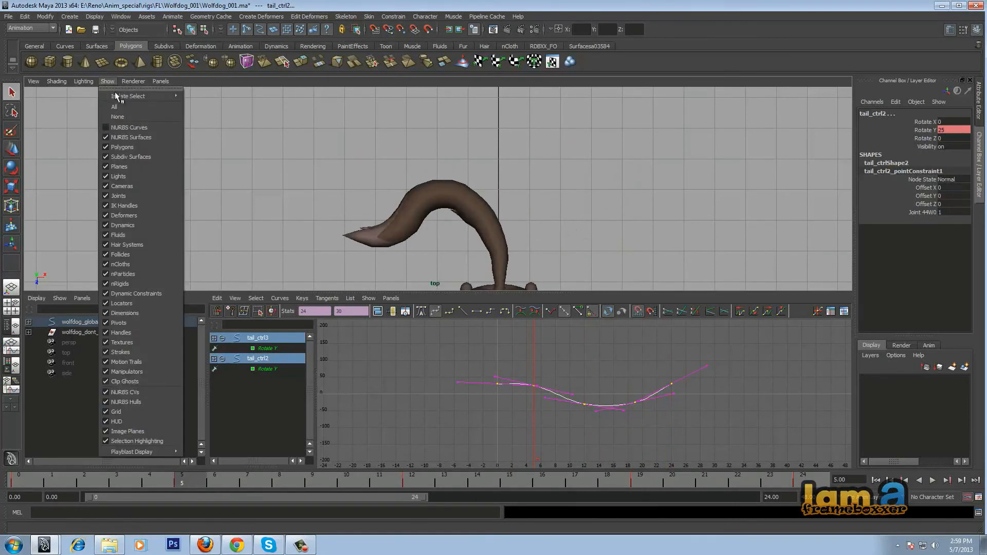
left_click(129, 128)
Delay the tip control tail_ctrl7 by shifting its frame 8 key to frame 9 and its frame 20 key to frame 21.
left_click(301, 170)
left_click(382, 229)
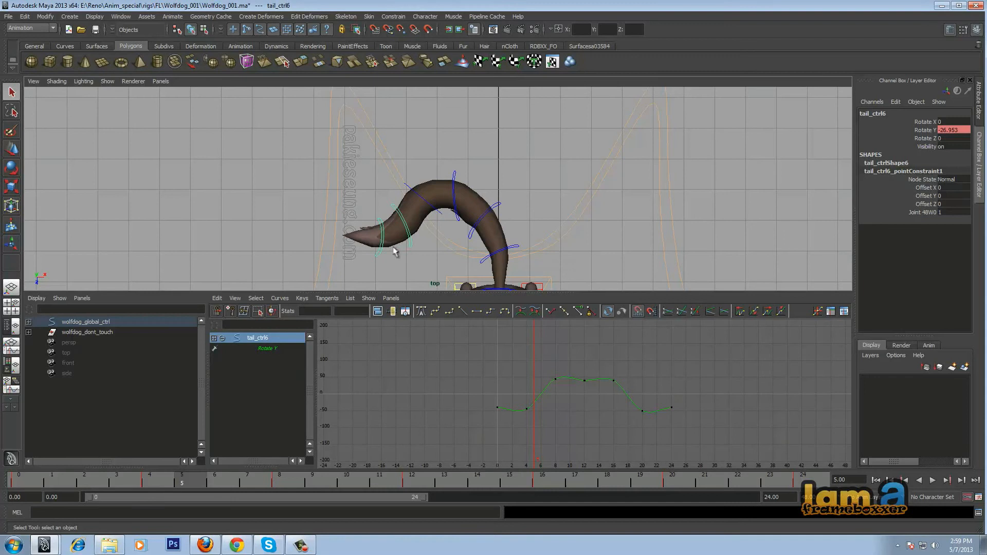
left_click_drag(174, 482, 279, 479)
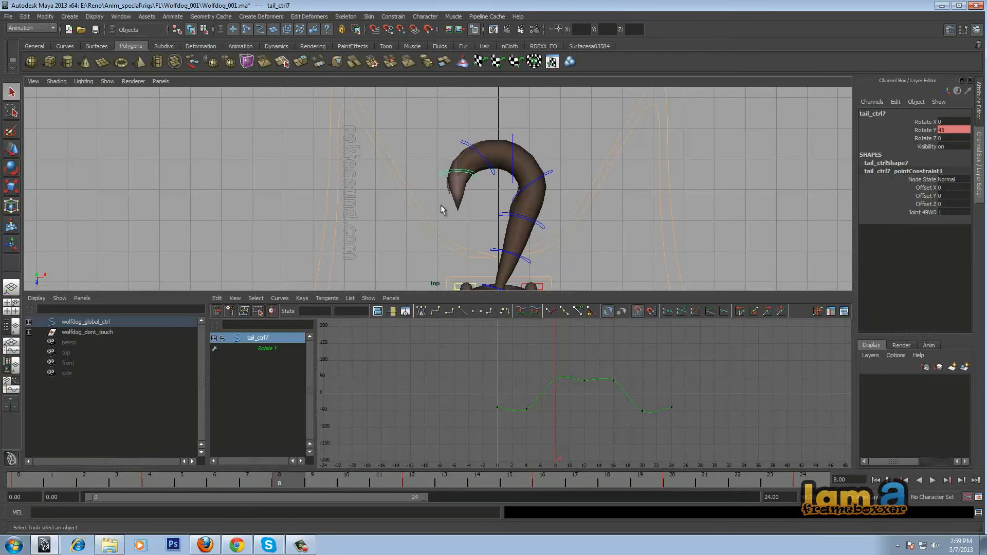
left_click_drag(304, 486, 315, 486)
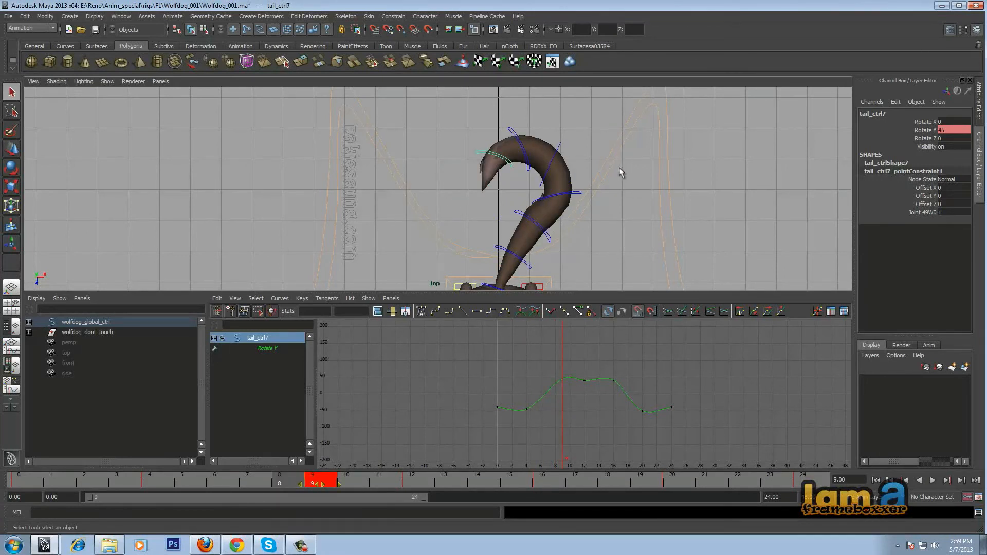
left_click(672, 484, "shift")
left_click_drag(698, 486, 715, 485)
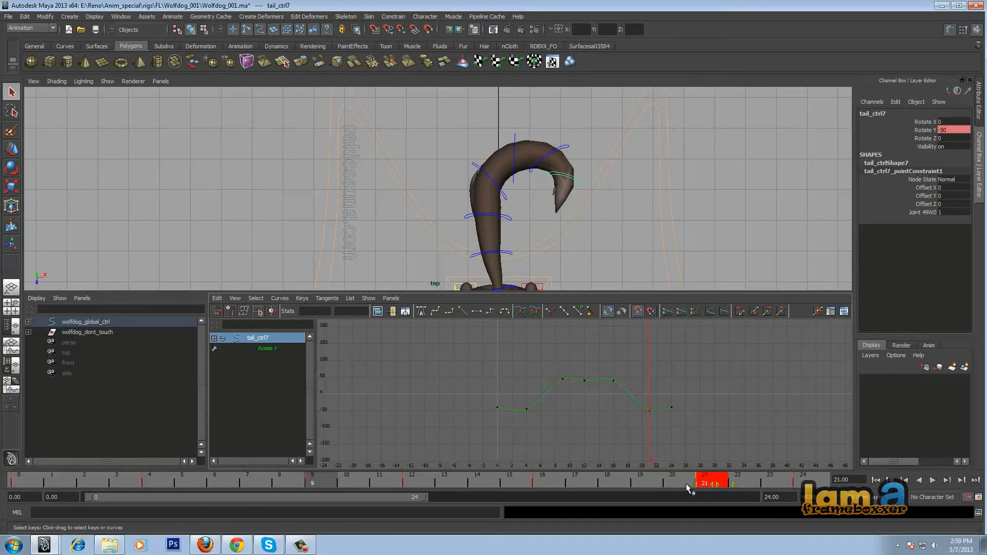
Offset tail_ctrl5 by moving its frame 4 key to frame 5 and its frame 16 key to frame 17.
left_click(503, 195)
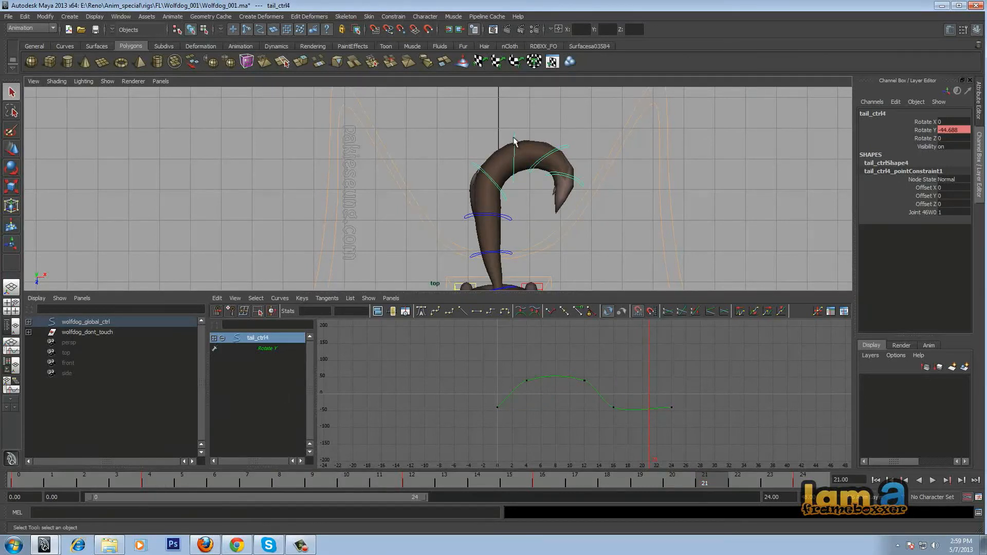
left_click(159, 484, "shift")
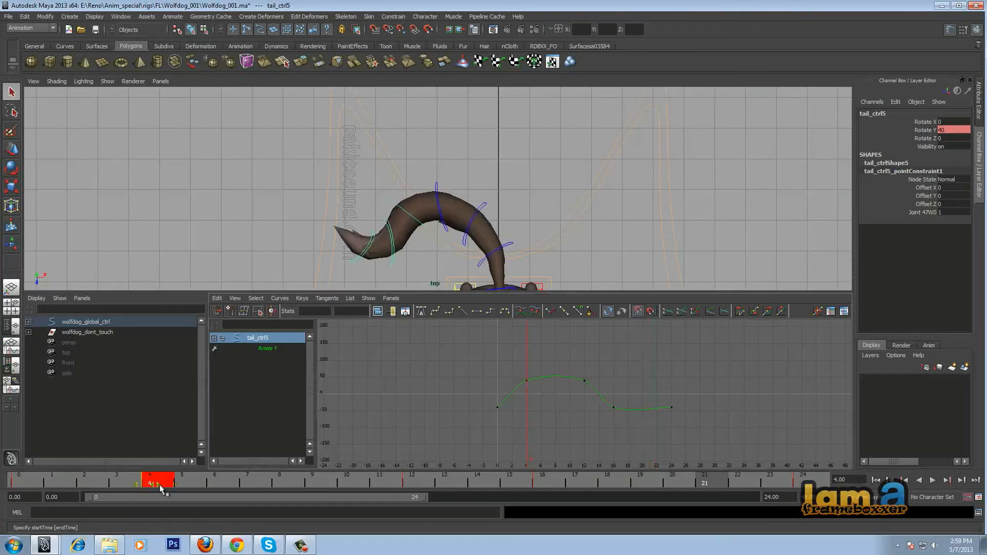
left_click_drag(160, 485, 176, 484)
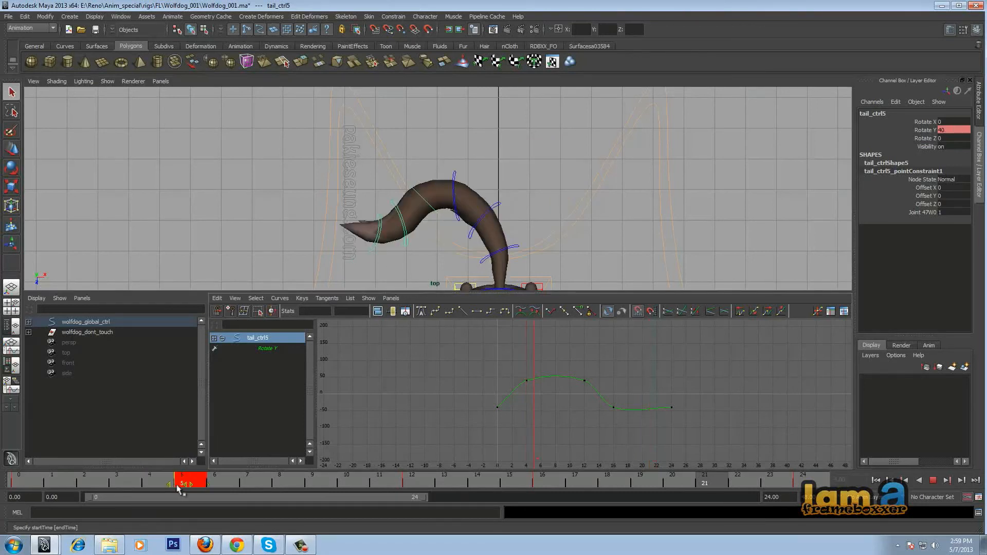
left_click(564, 481, "shift")
left_click_drag(571, 489, 599, 487)
Play back the adjusted wag in a maximized top view with NURBS curves hidden and the tail framed.
left_click(628, 488)
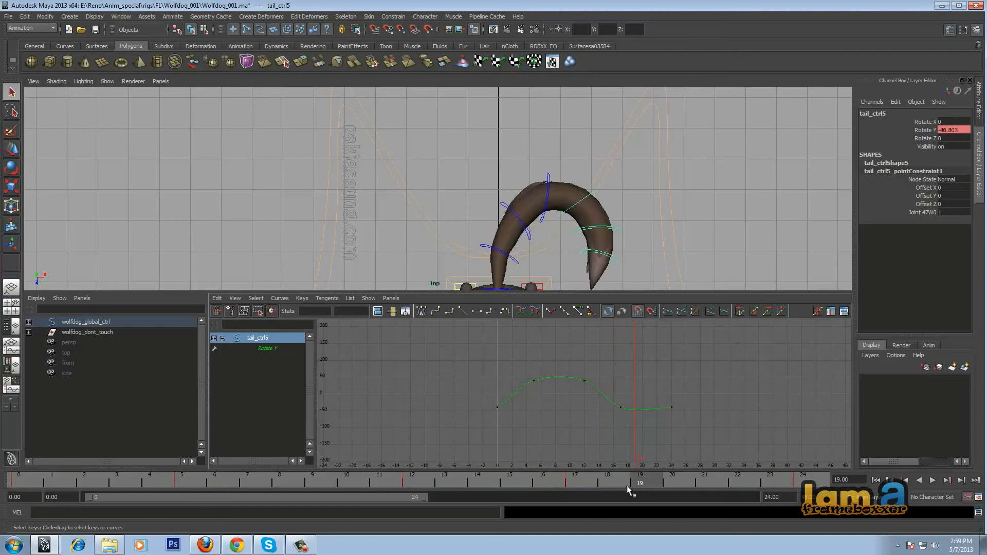
key("alt+v")
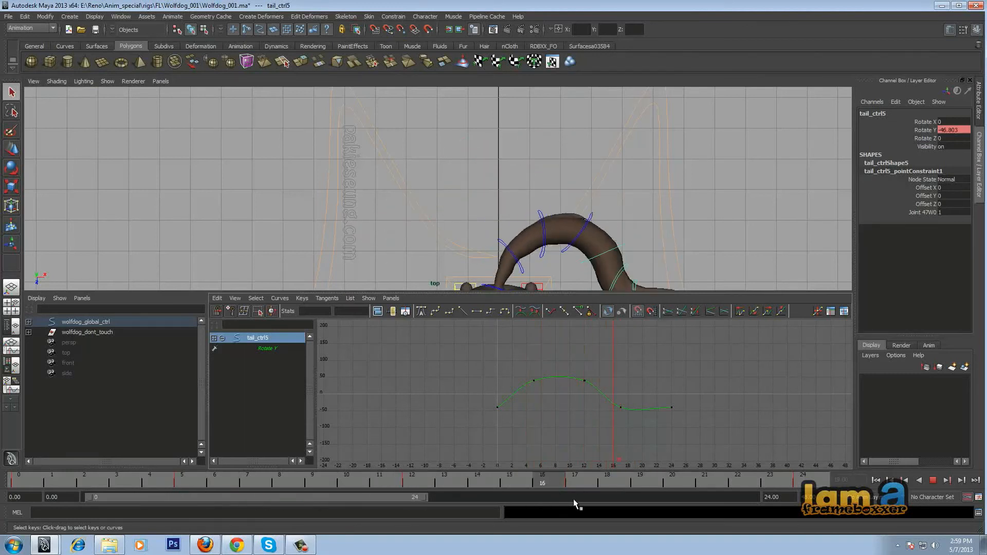
key("alt+v")
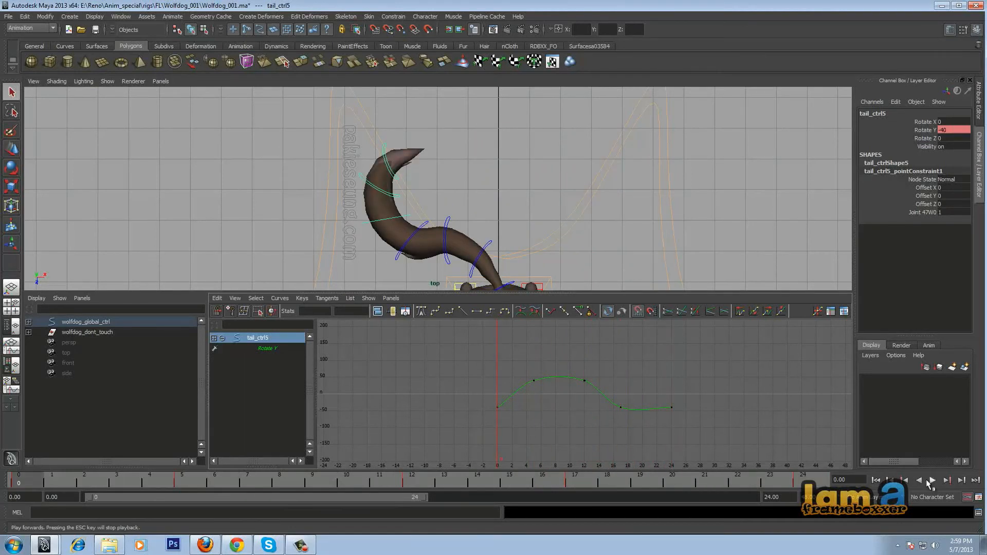
left_click(931, 482)
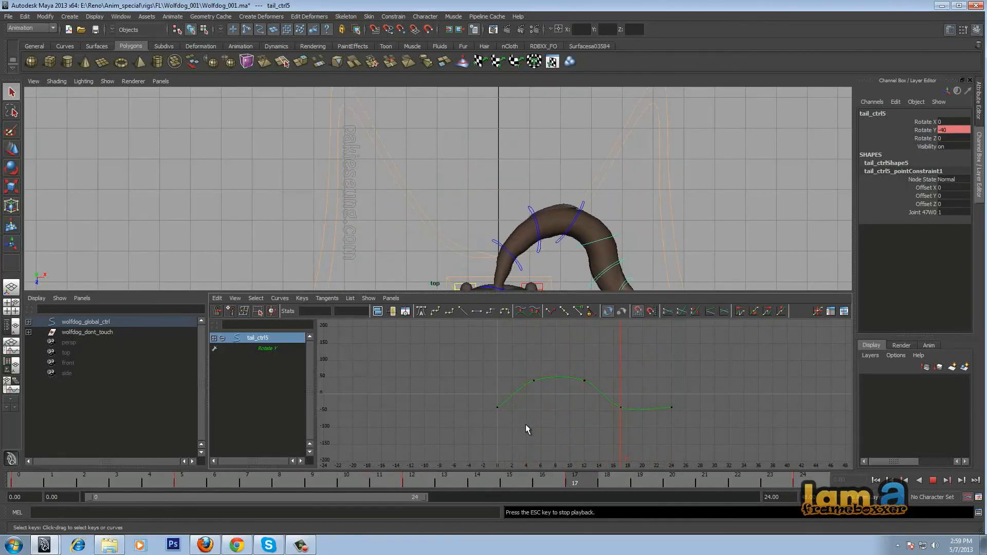
left_click(122, 81)
left_click(128, 128)
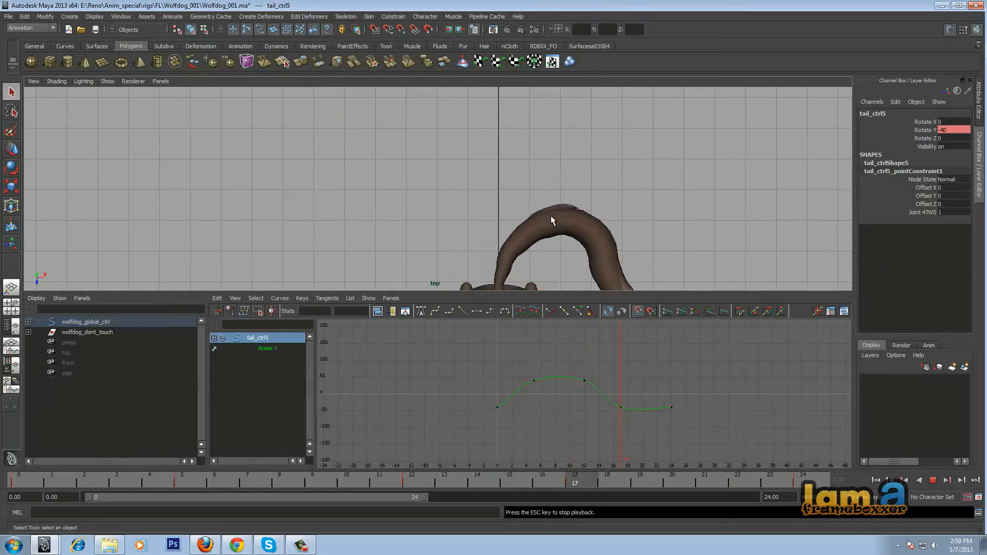
key("space")
right_click_drag(644, 397, 668, 383, "alt")
mouse_move(668, 363)
middle_mouse_down("alt")
mouse_move(667, 353)
mouse_move(685, 366)
middle_mouse_up("alt")
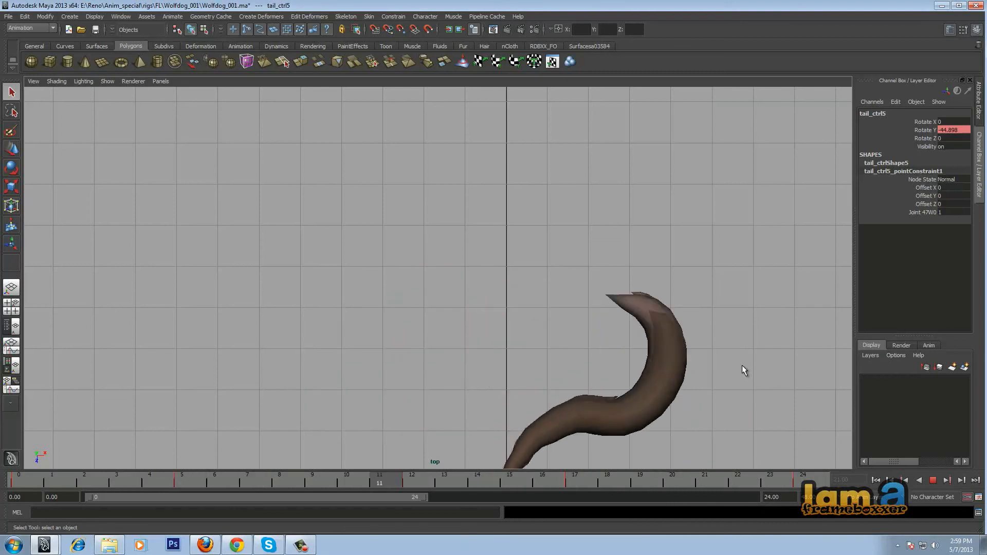
Turn on scene lighting to show the tail as a silhouette, review the wag in the perspective view, and return to the top view.
key("7")
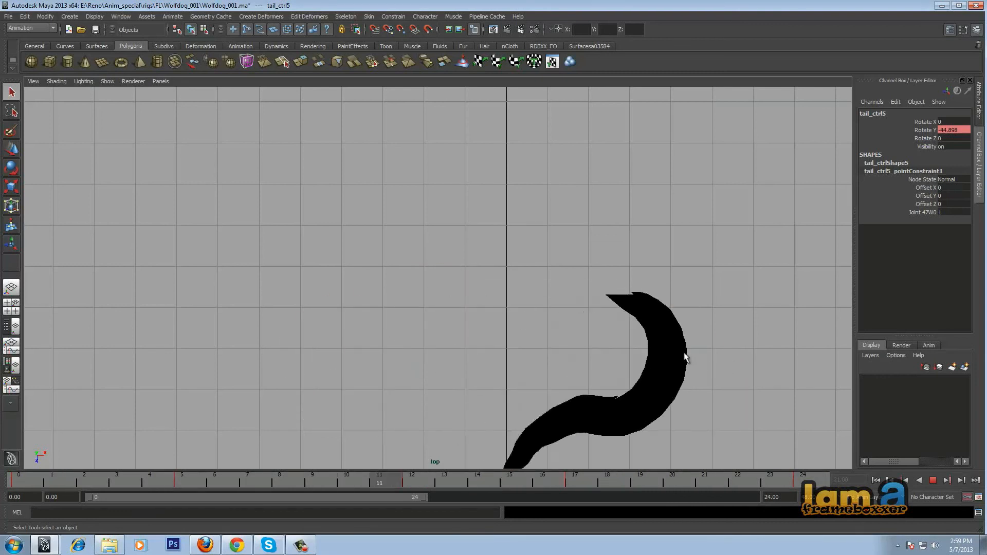
key("space")
left_click_drag(529, 345, 543, 302)
left_click_drag(544, 335, 592, 362, "alt")
middle_click_drag(593, 362, 632, 414, "alt")
right_click_drag(633, 414, 612, 397, "alt")
left_click_drag(588, 315, 609, 377, "alt")
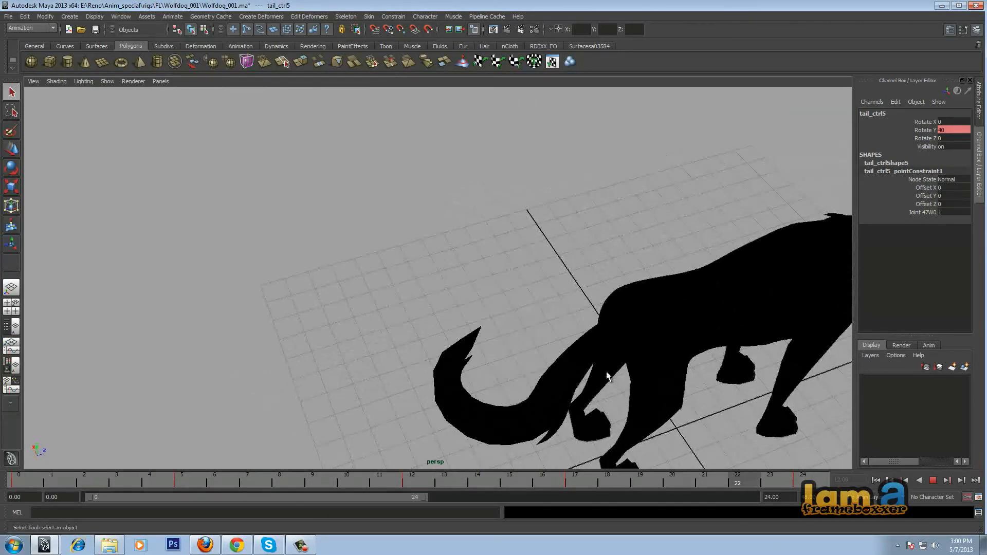
middle_click_drag(607, 356, 636, 327, "alt")
left_click_drag(637, 327, 569, 356, "alt")
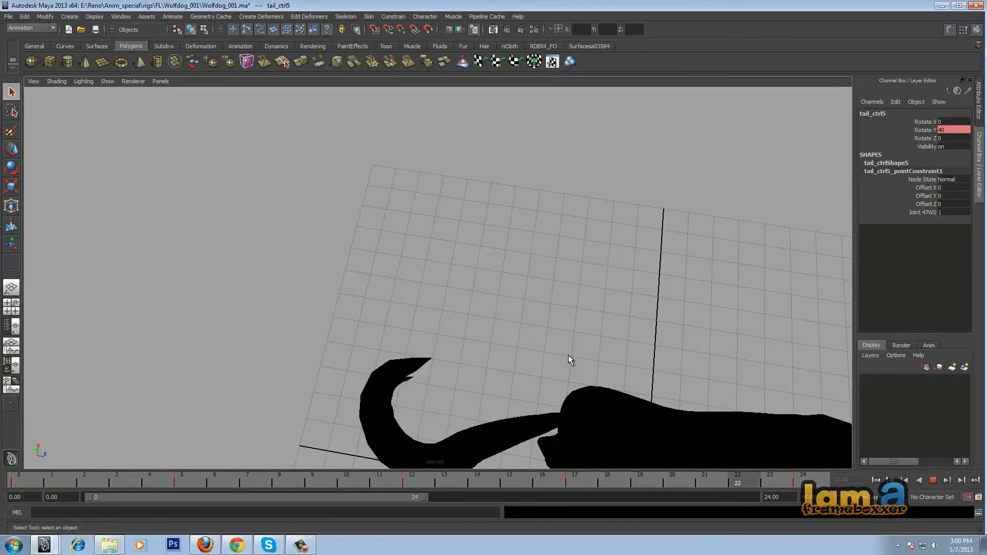
key("space")
left_click_drag(538, 350, 544, 345)
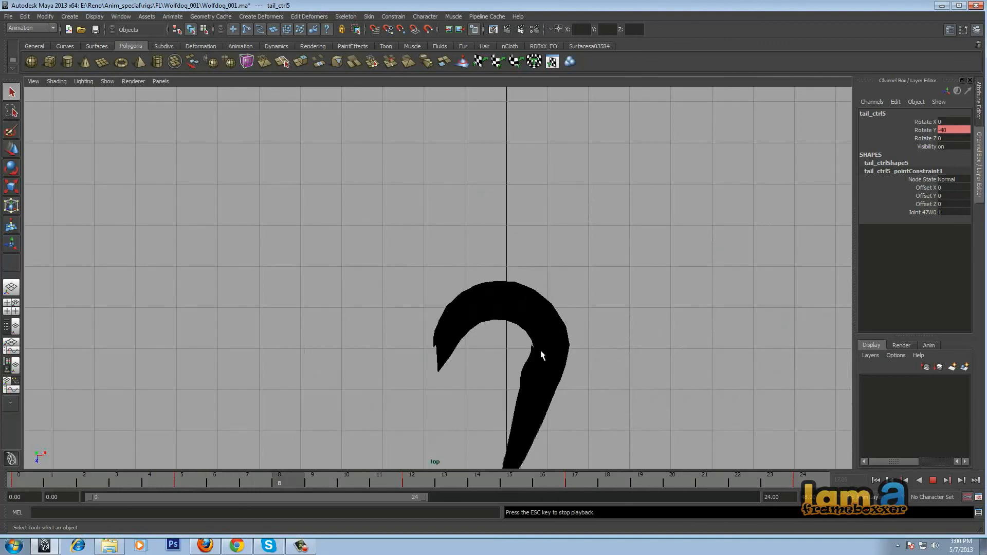